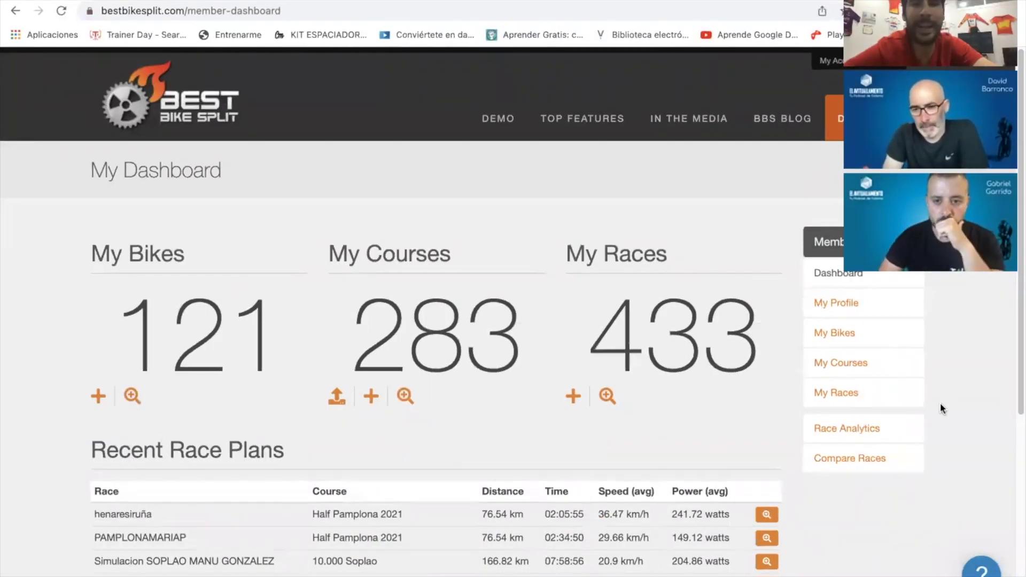
- Update the athlete profile with an FTP of 310 and a weight of 71 kg, and save it
{"action": "left_click", "coordinate": [815, 301]}
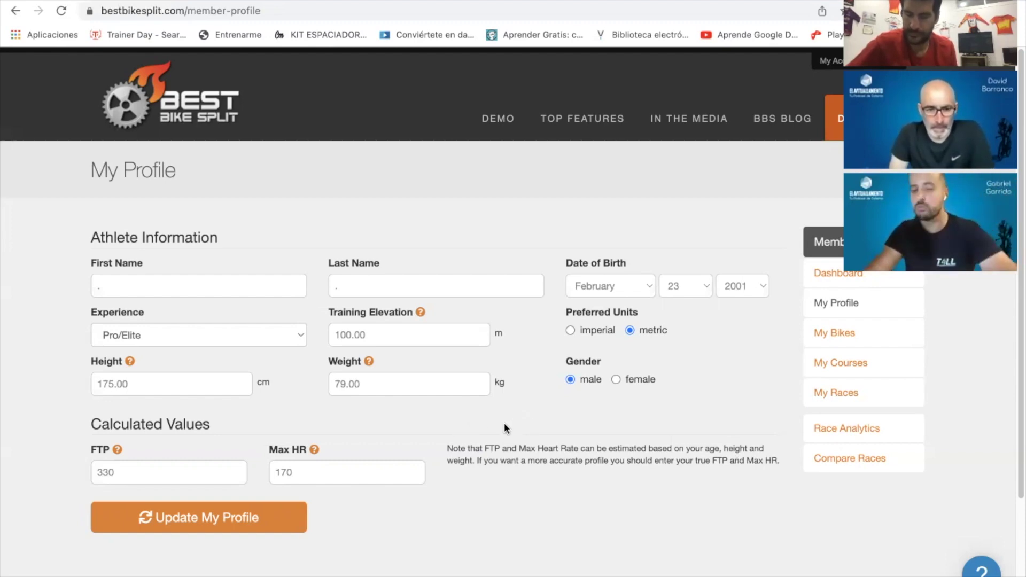
{"action": "left_click", "coordinate": [152, 471]}
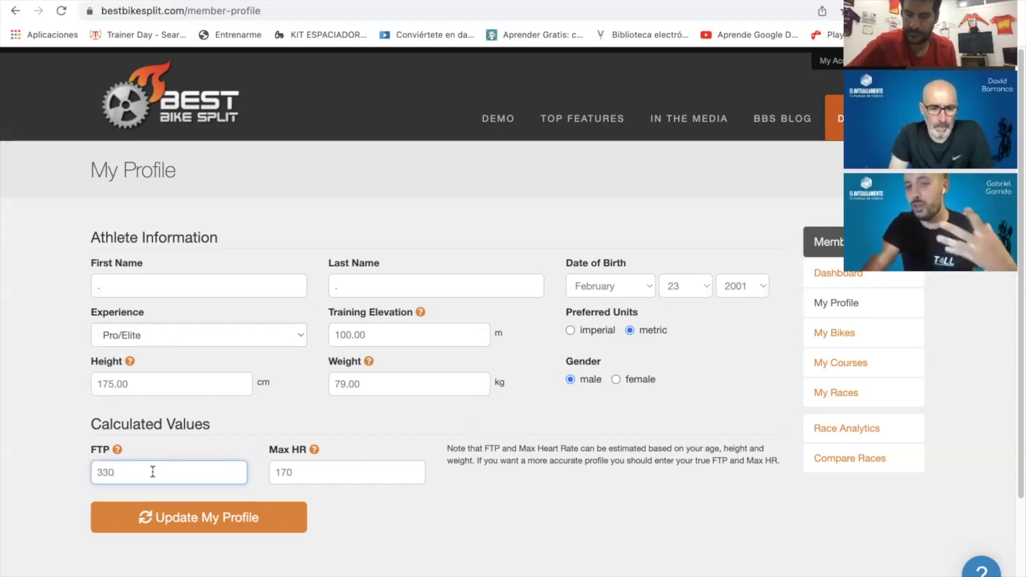
{"action": "key", "text": "BackSpace"}
{"action": "key", "text": "BackSpace"}
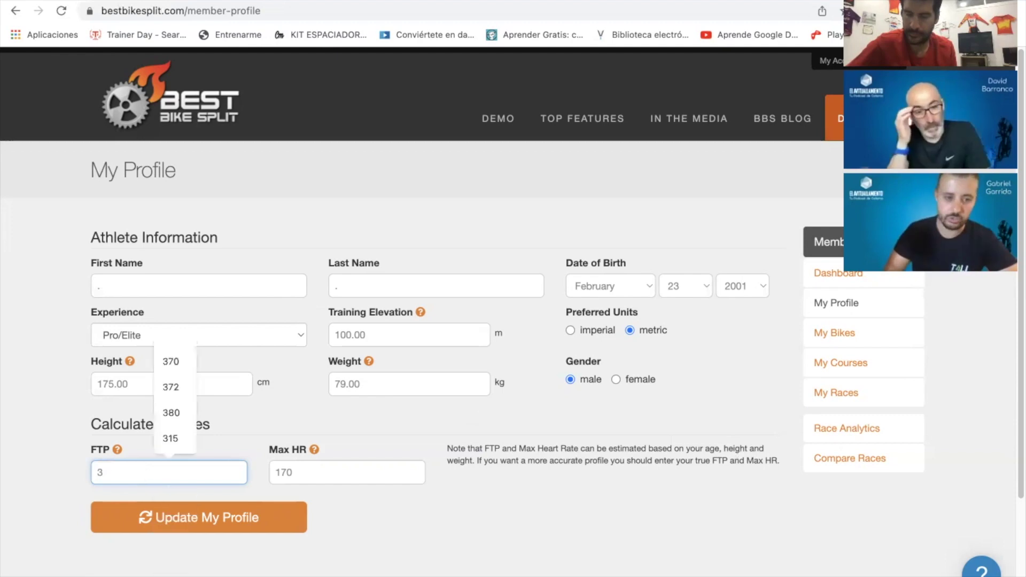
{"action": "type", "text": "10"}
{"action": "left_click", "coordinate": [343, 384]}
{"action": "type", "text": "1"}
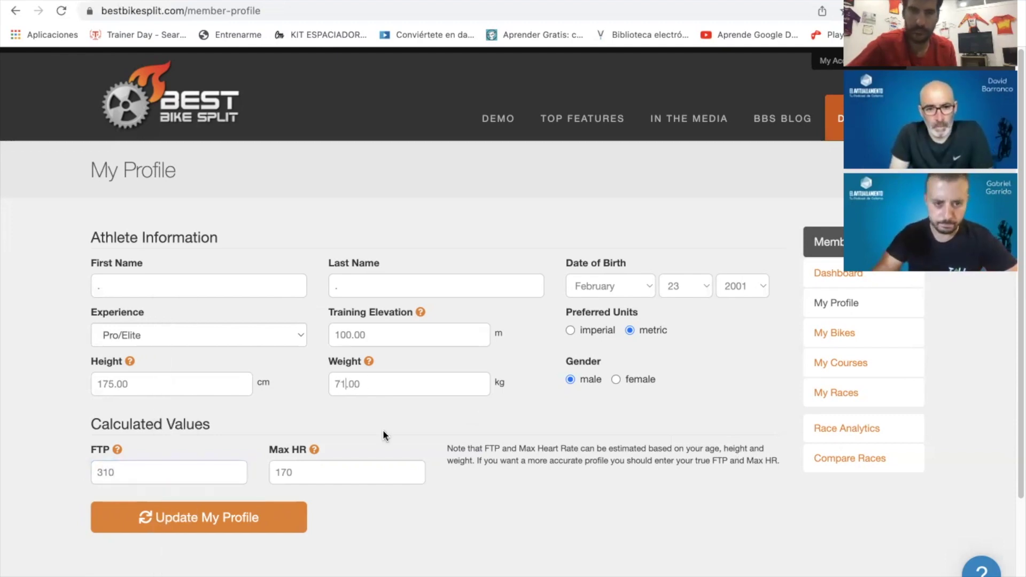
{"action": "left_click", "coordinate": [206, 518]}
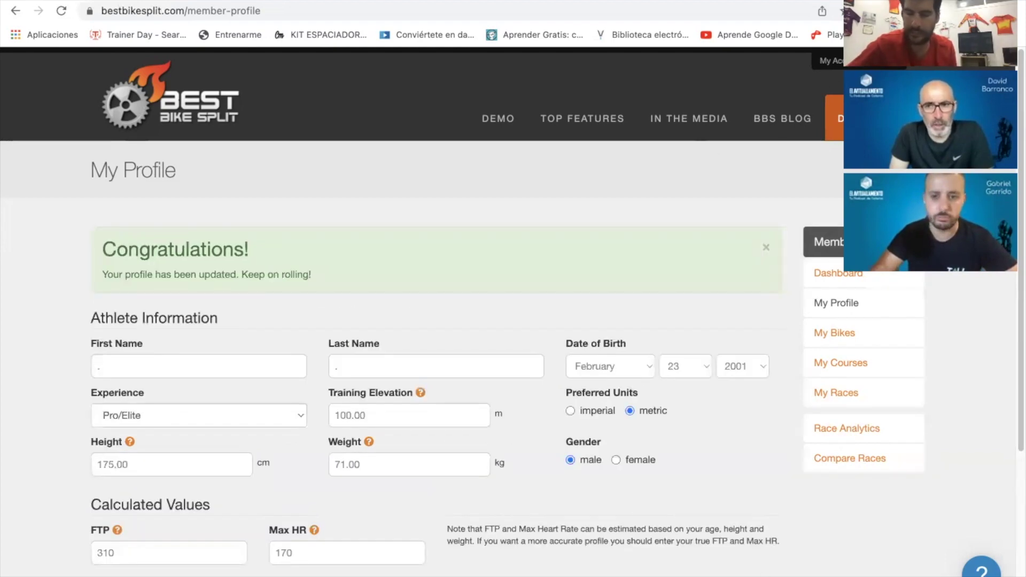
- Go to the list of saved races and start adding a new race
{"action": "scroll", "coordinate": [694, 446], "scroll_direction": "down", "scroll_amount": 1}
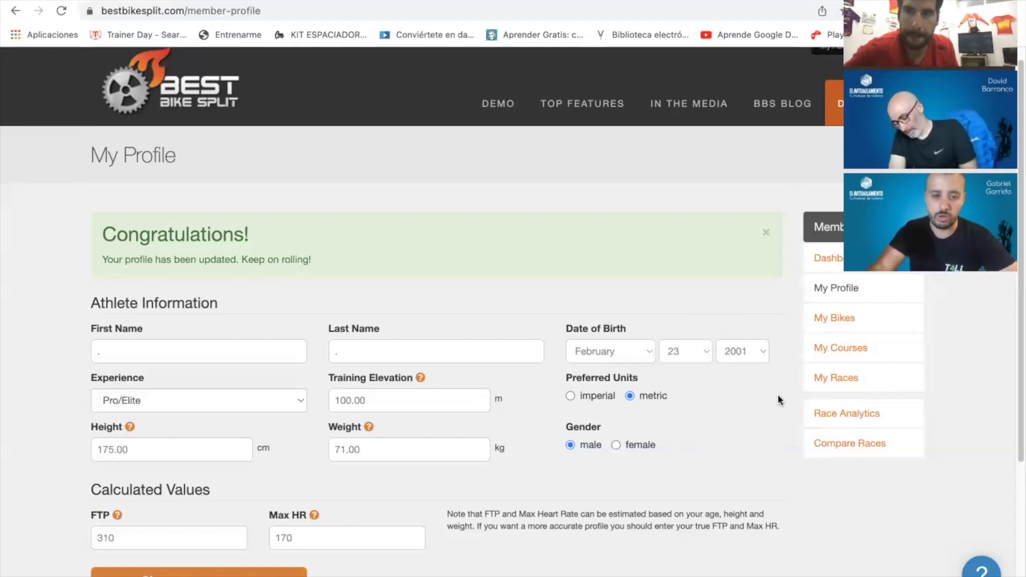
{"action": "left_click", "coordinate": [829, 377]}
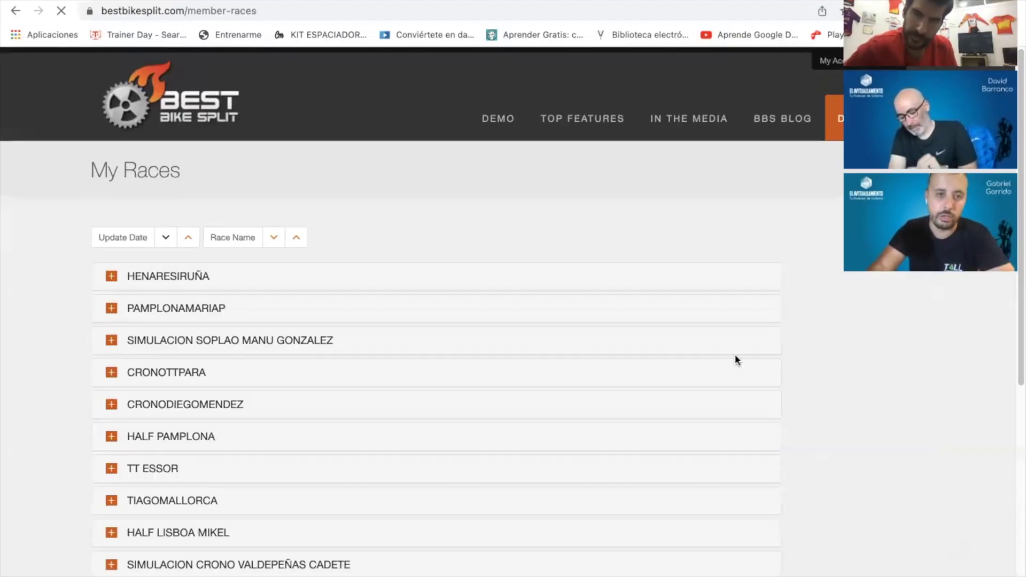
{"action": "scroll", "coordinate": [271, 316], "scroll_direction": "down", "scroll_amount": 20}
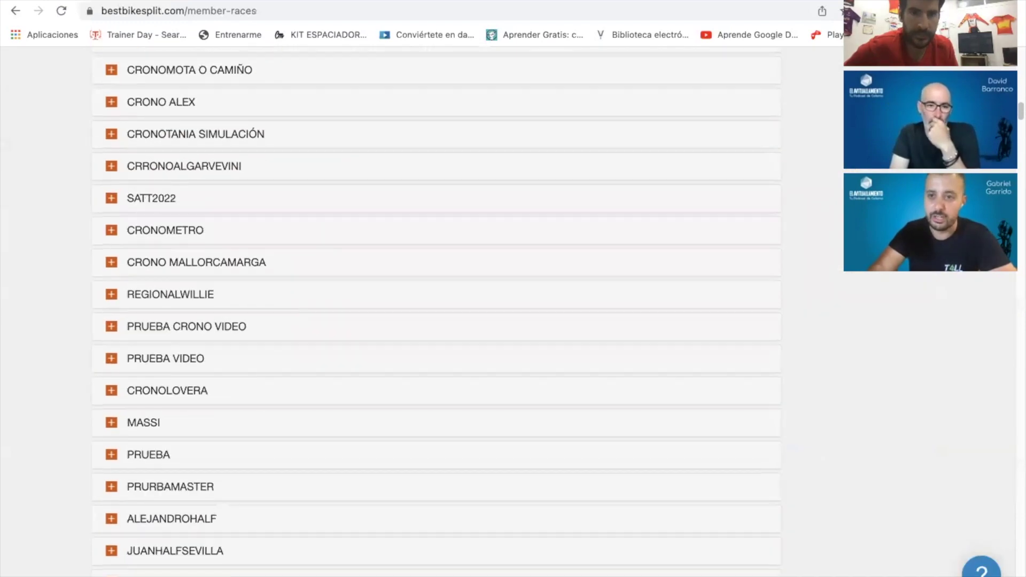
{"action": "scroll", "coordinate": [1017, 320], "scroll_direction": "down", "scroll_amount": 20}
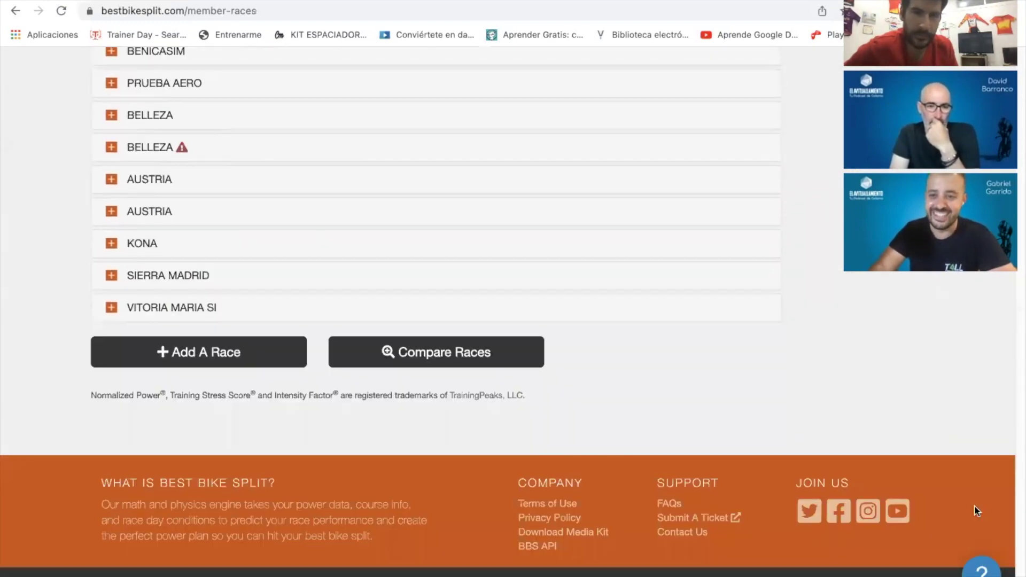
{"action": "left_click", "coordinate": [245, 364]}
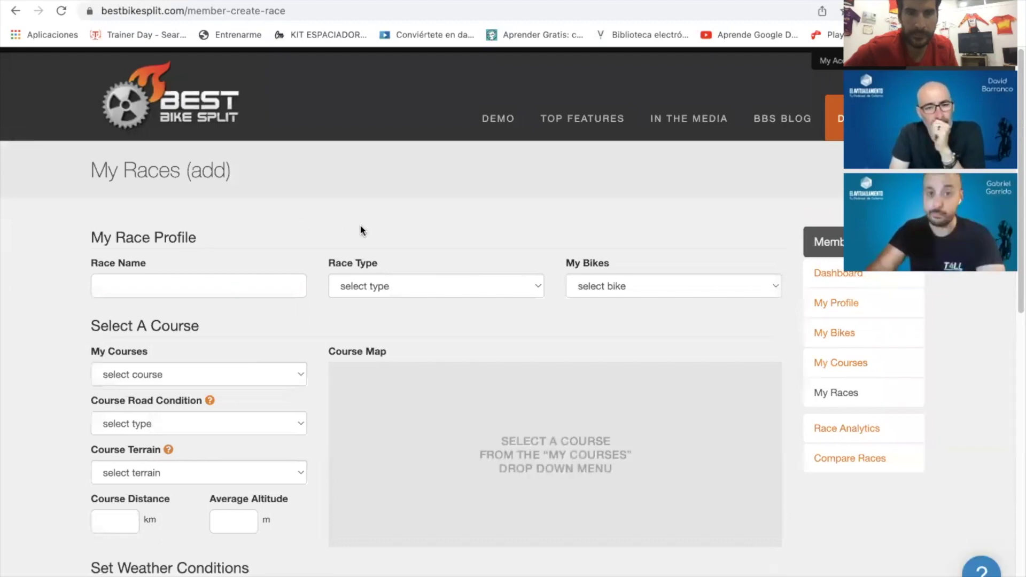
- Name the race "simulacion de QH" and set its race type to Road Race
{"action": "left_click", "coordinate": [228, 290]}
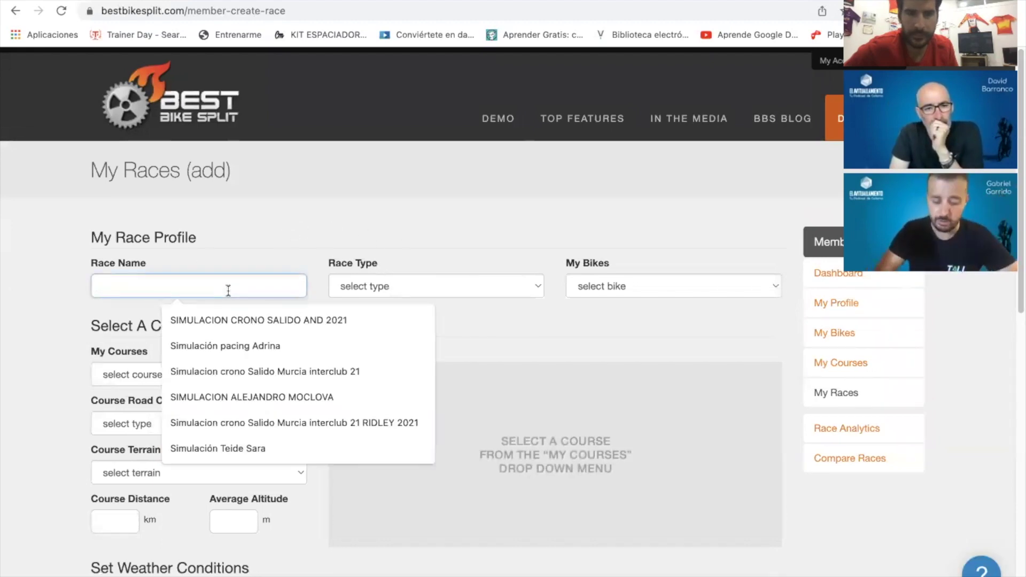
{"action": "type", "text": "simulacion de"}
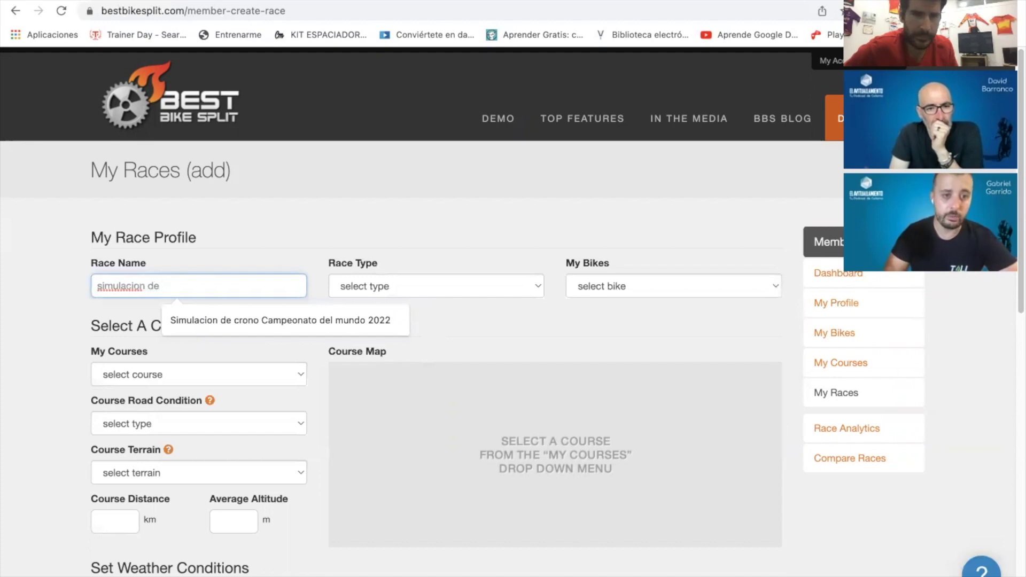
{"action": "type", "text": " QH"}
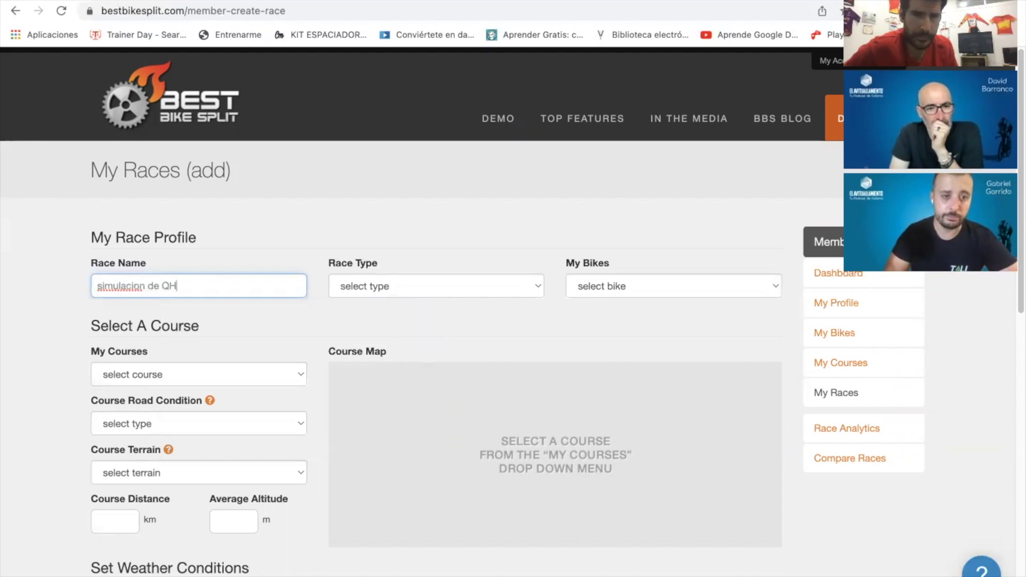
{"action": "left_click", "coordinate": [535, 287]}
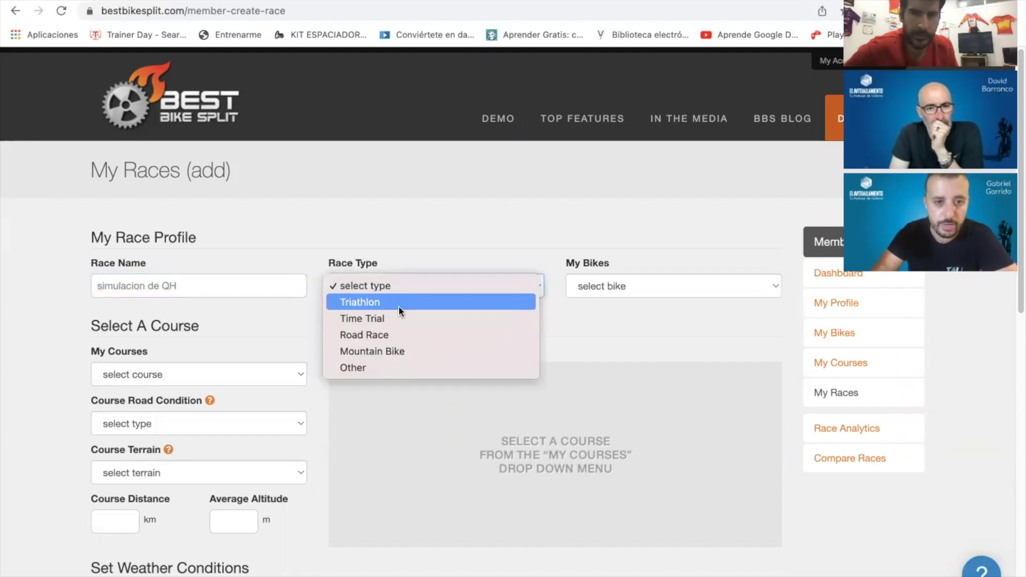
{"action": "left_click", "coordinate": [406, 334]}
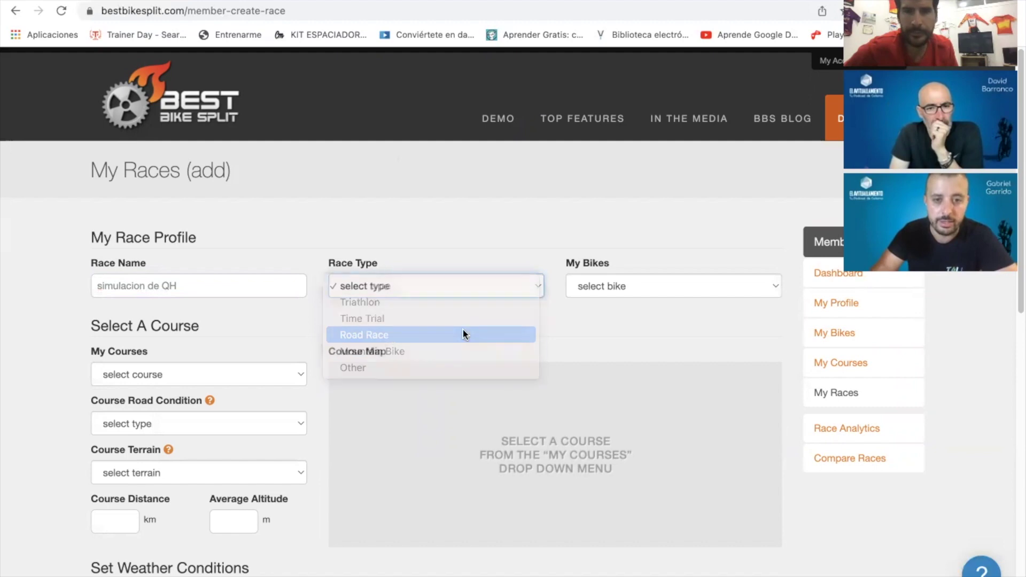
- Choose BH as the bike for the race
{"action": "left_click", "coordinate": [775, 286]}
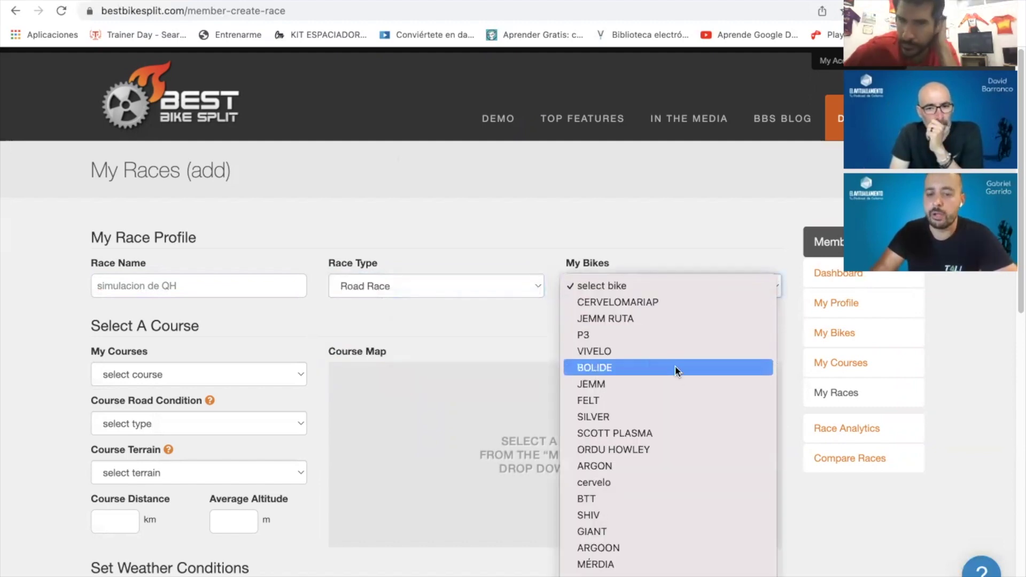
{"action": "scroll", "coordinate": [648, 433], "scroll_direction": "down", "scroll_amount": 2}
{"action": "scroll", "coordinate": [647, 435], "scroll_direction": "down", "scroll_amount": 4}
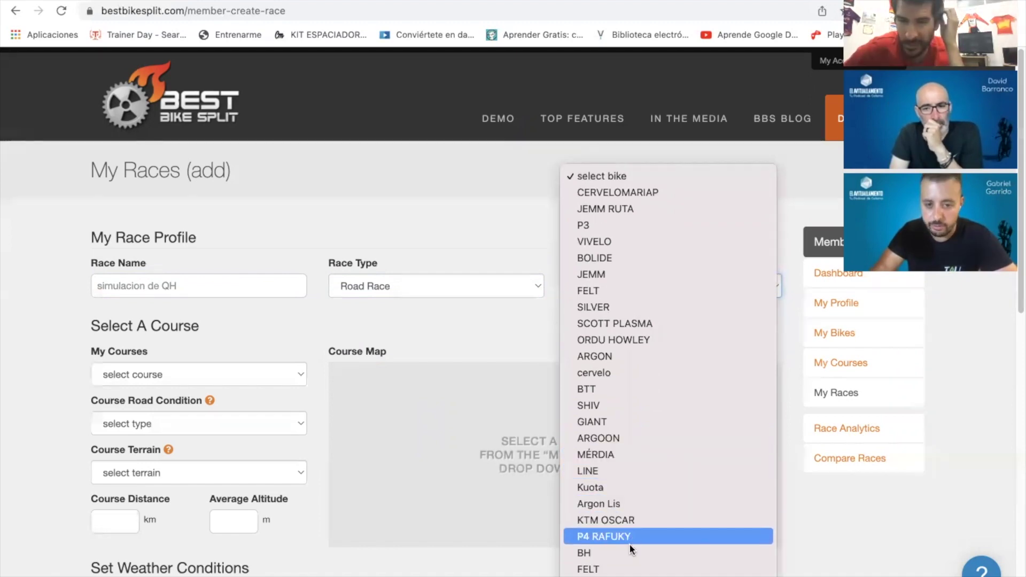
{"action": "left_click", "coordinate": [625, 554]}
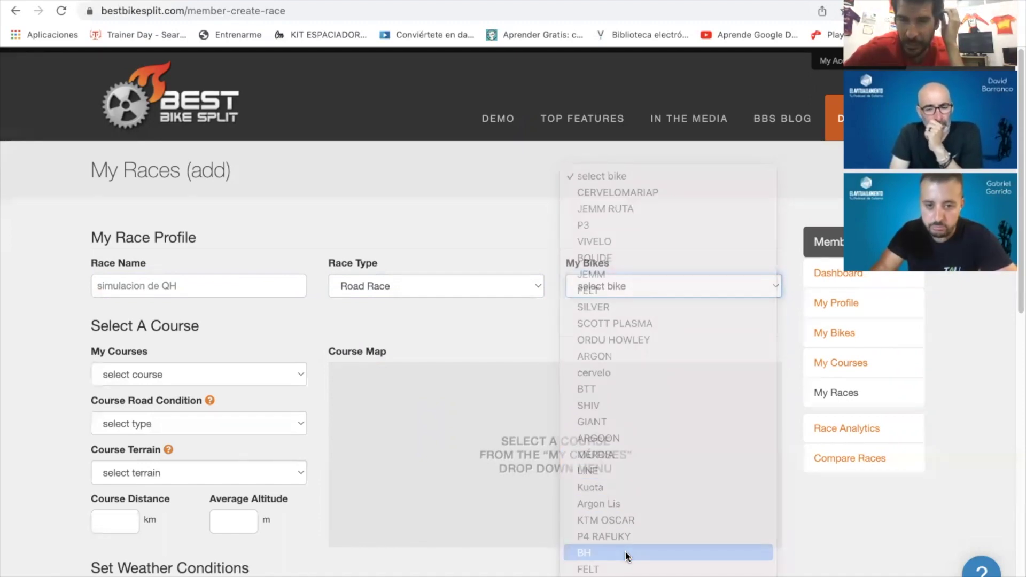
- Assign the Trek emonda 2022 bike to the race
{"action": "left_click", "coordinate": [769, 285]}
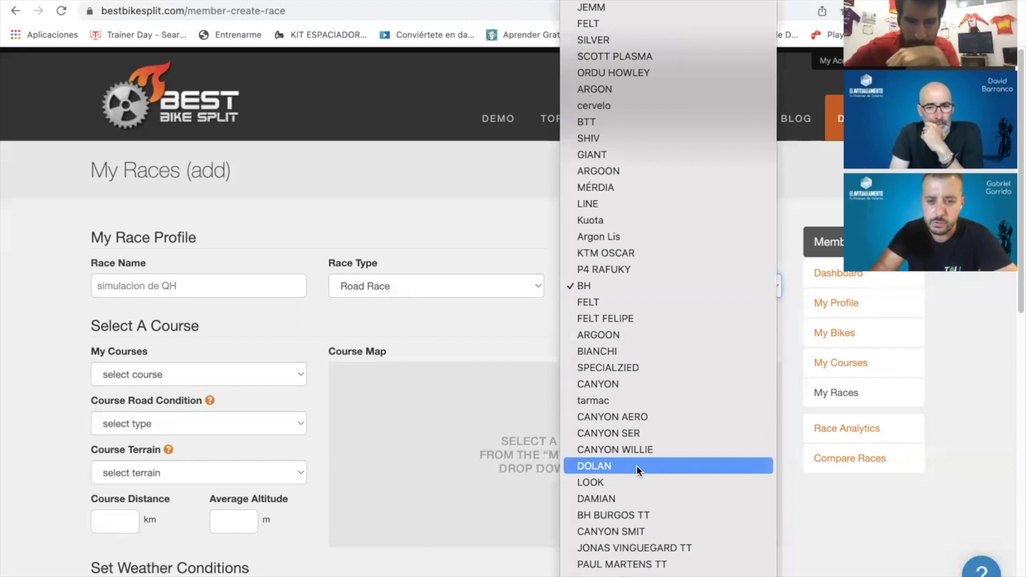
{"action": "scroll", "coordinate": [619, 431], "scroll_direction": "down", "scroll_amount": 15}
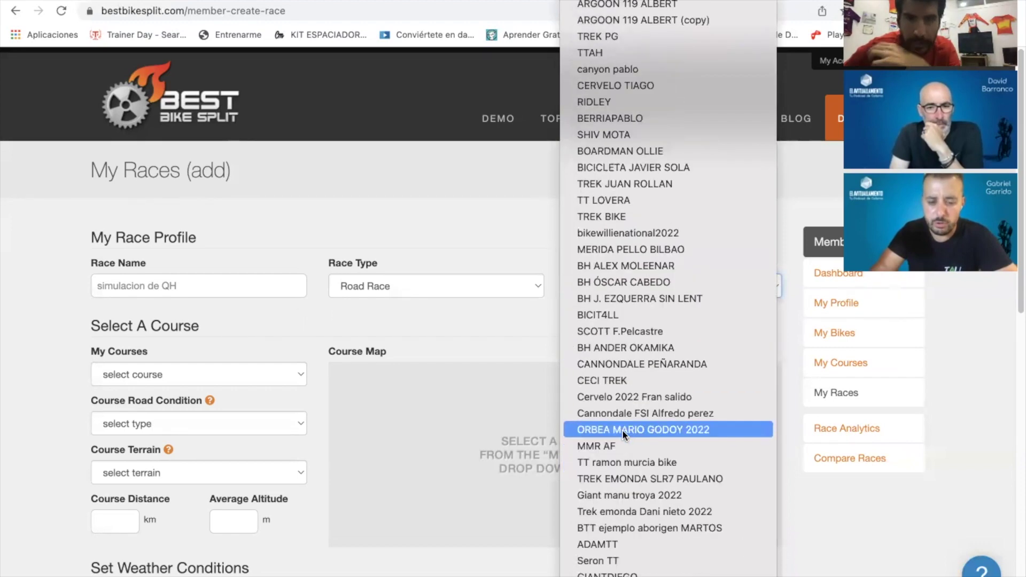
{"action": "left_click", "coordinate": [645, 512]}
{"action": "scroll", "coordinate": [310, 369], "scroll_direction": "down", "scroll_amount": 5}
{"action": "scroll", "coordinate": [286, 349], "scroll_direction": "up", "scroll_amount": 5}
- Select QH from the saved courses as the race's course
{"action": "left_click", "coordinate": [302, 375]}
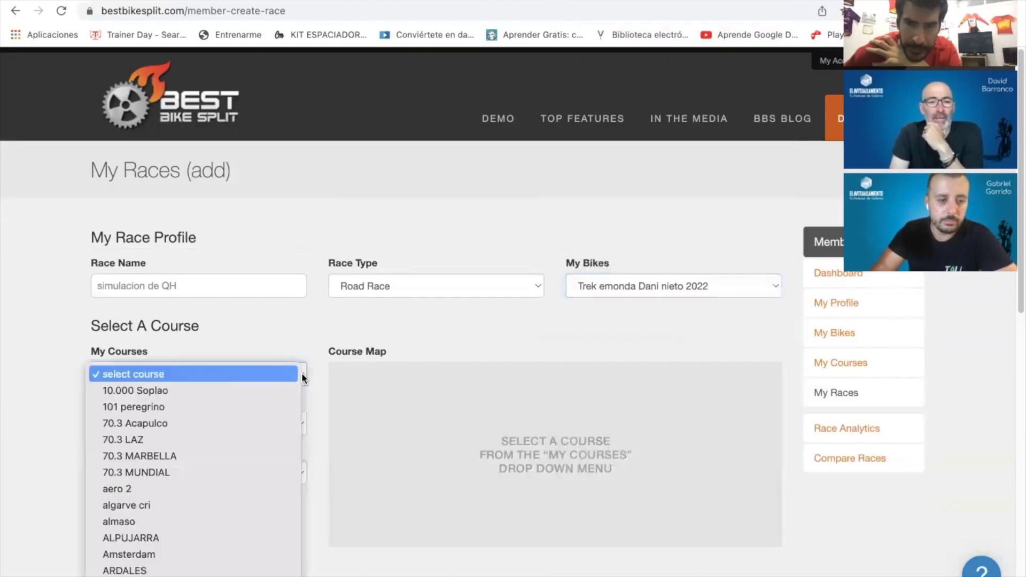
{"action": "left_click", "coordinate": [252, 390]}
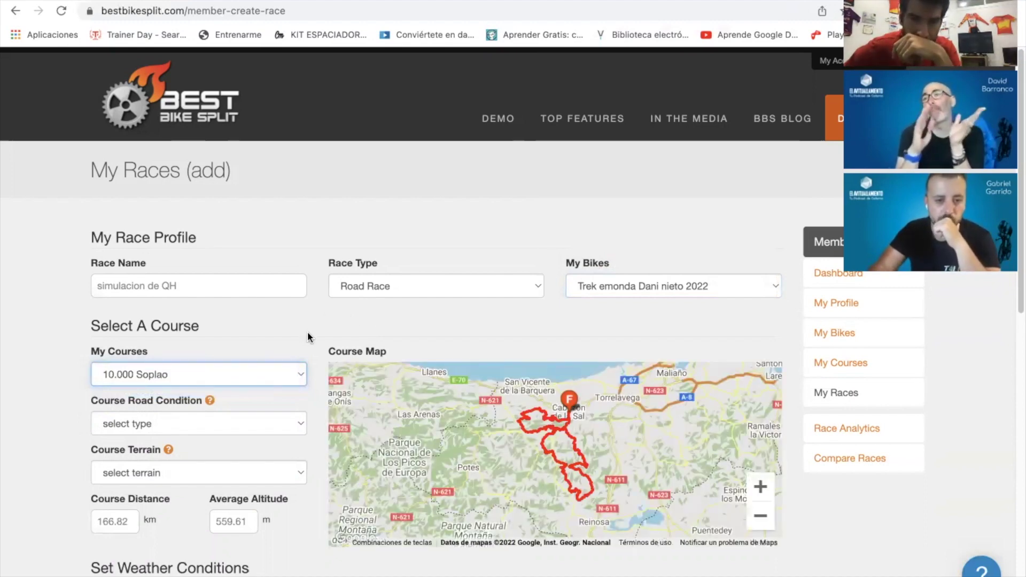
{"action": "left_click", "coordinate": [297, 375]}
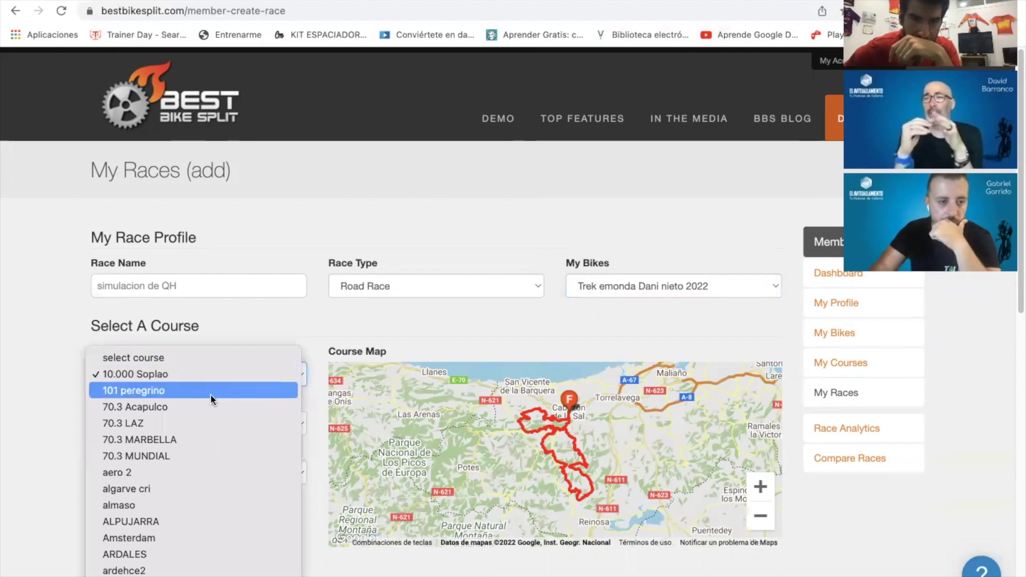
{"action": "scroll", "coordinate": [179, 406], "scroll_direction": "down", "scroll_amount": 15}
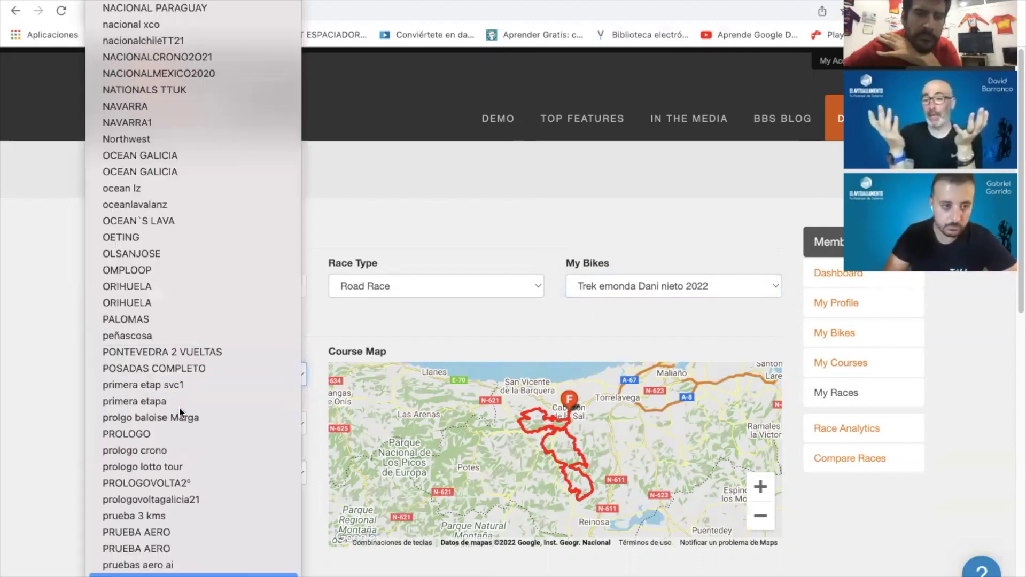
{"action": "left_click", "coordinate": [193, 575]}
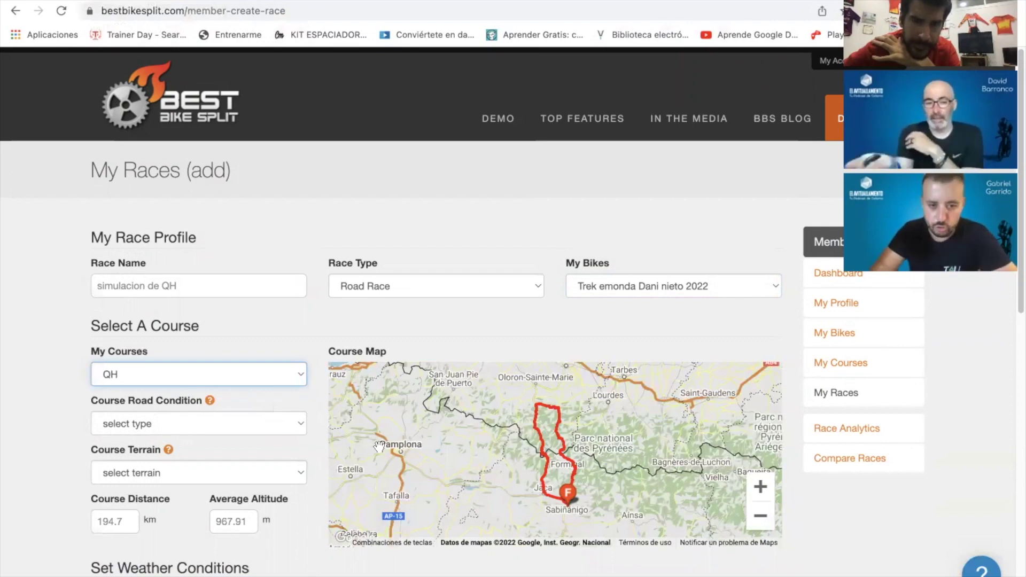
- Set the course road condition to Good (smooth asphalt) and the course terrain to Mixed/Populated
{"action": "scroll", "coordinate": [319, 435], "scroll_direction": "down", "scroll_amount": 2}
{"action": "scroll", "coordinate": [319, 430], "scroll_direction": "down", "scroll_amount": 1}
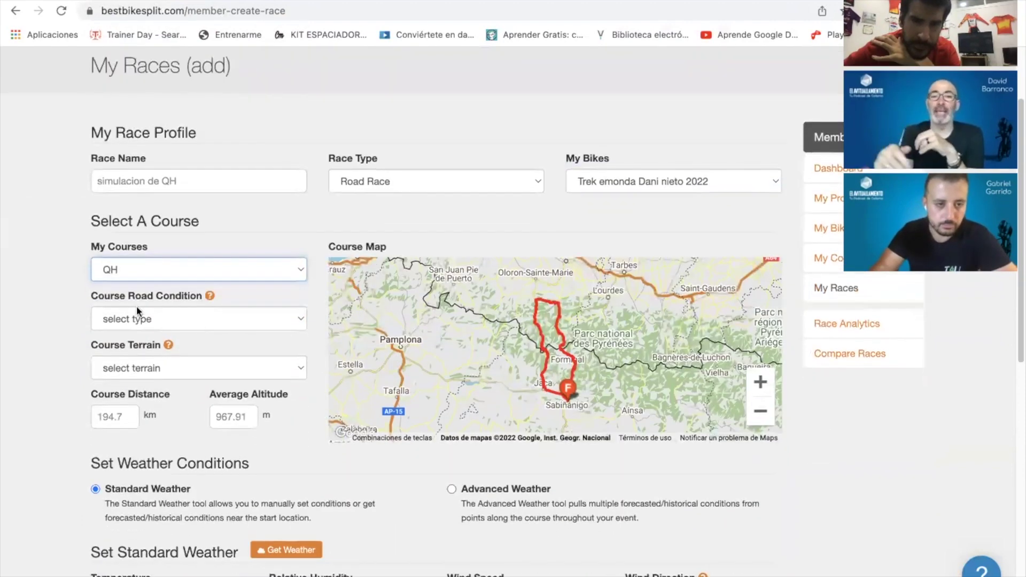
{"action": "left_click", "coordinate": [298, 319]}
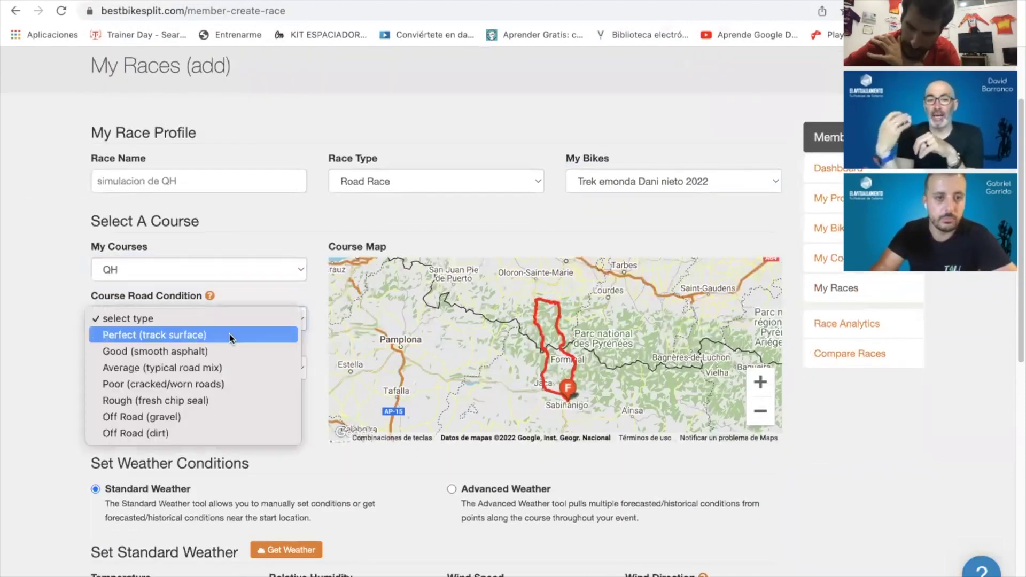
{"action": "left_click", "coordinate": [176, 350]}
{"action": "left_click", "coordinate": [300, 368]}
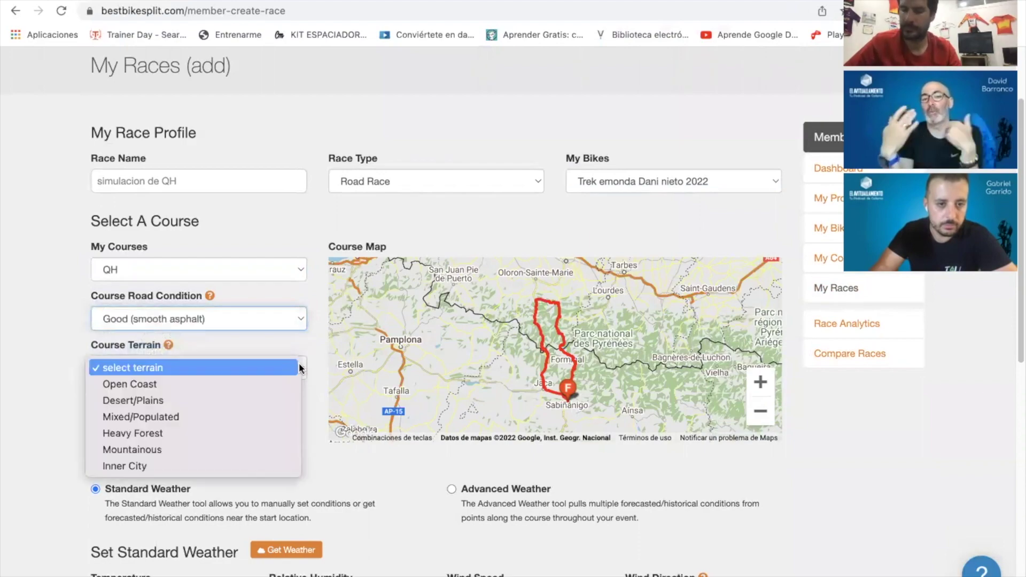
{"action": "left_click", "coordinate": [140, 417]}
- Open the historical/forecast weather lookup for the standard weather and choose 24 June 2022 as the race date
{"action": "scroll", "coordinate": [279, 439], "scroll_direction": "down", "scroll_amount": 5}
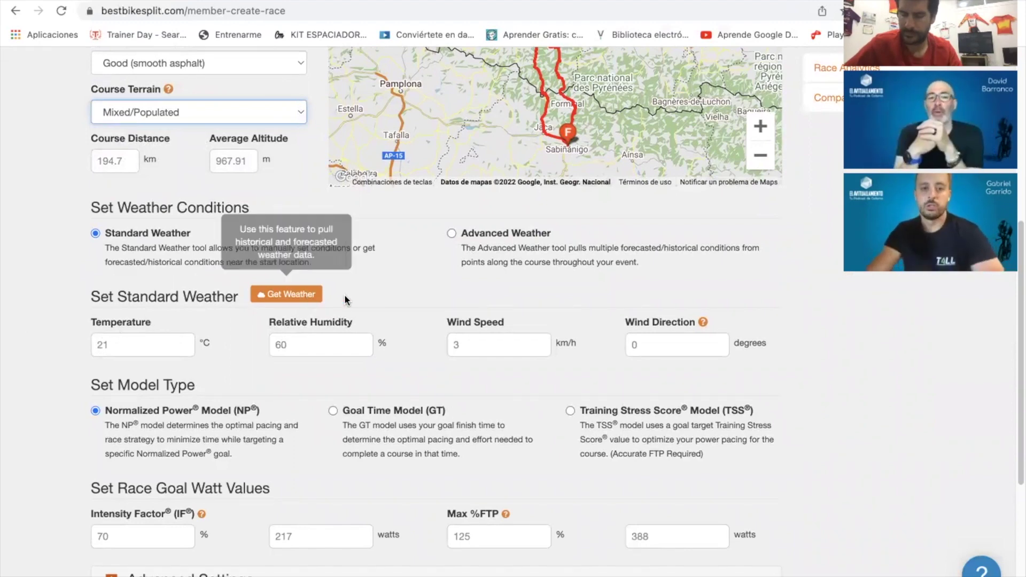
{"action": "scroll", "coordinate": [321, 331], "scroll_direction": "up", "scroll_amount": 7}
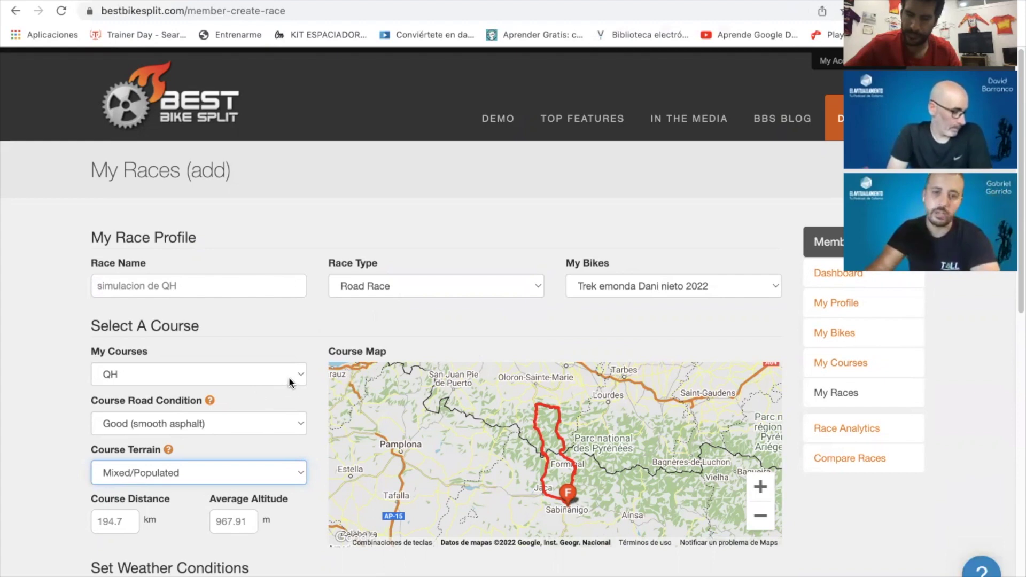
{"action": "scroll", "coordinate": [290, 377], "scroll_direction": "down", "scroll_amount": 2}
{"action": "scroll", "coordinate": [295, 329], "scroll_direction": "down", "scroll_amount": 1}
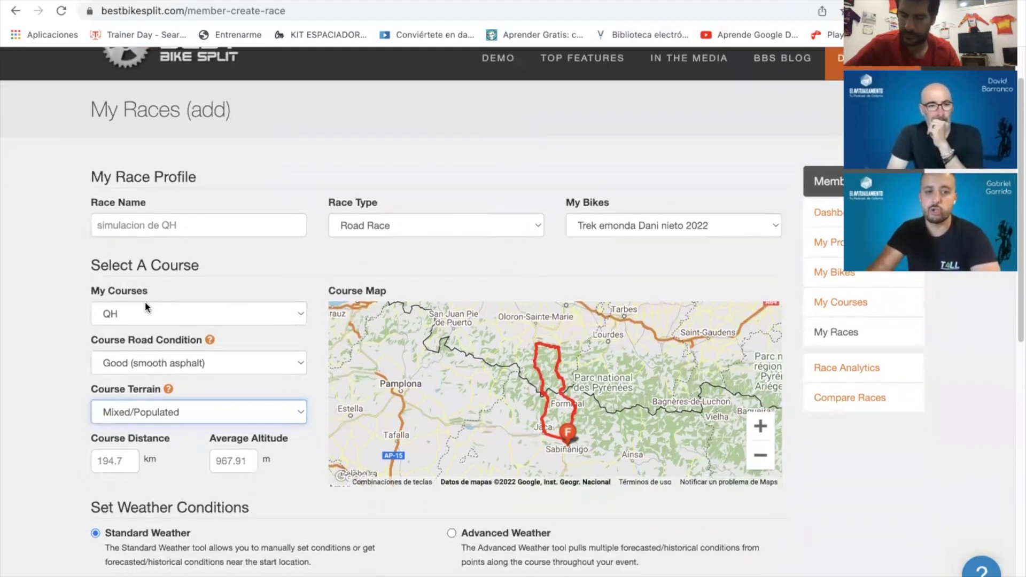
{"action": "scroll", "coordinate": [534, 379], "scroll_direction": "down", "scroll_amount": 4}
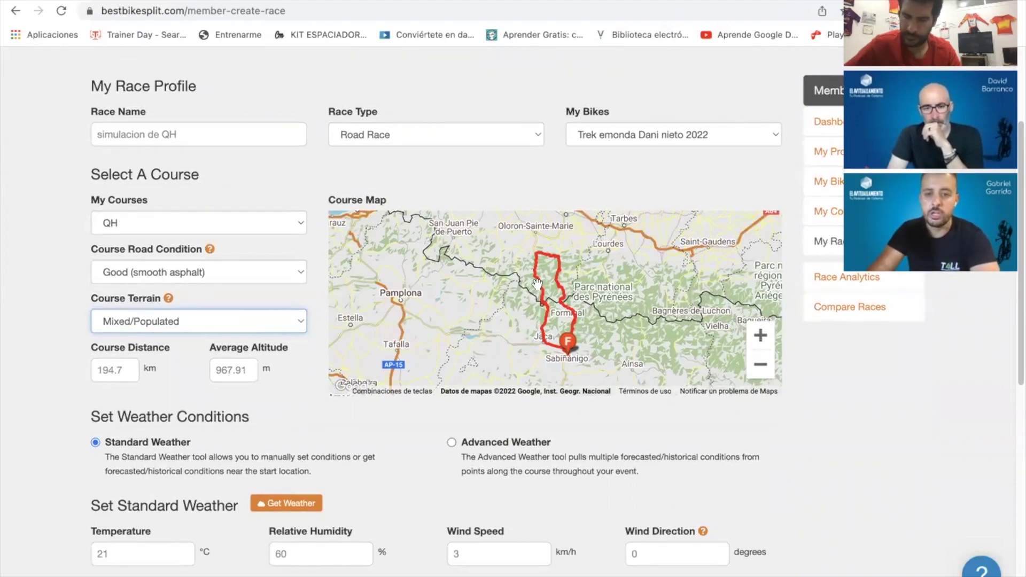
{"action": "scroll", "coordinate": [377, 425], "scroll_direction": "down", "scroll_amount": 3}
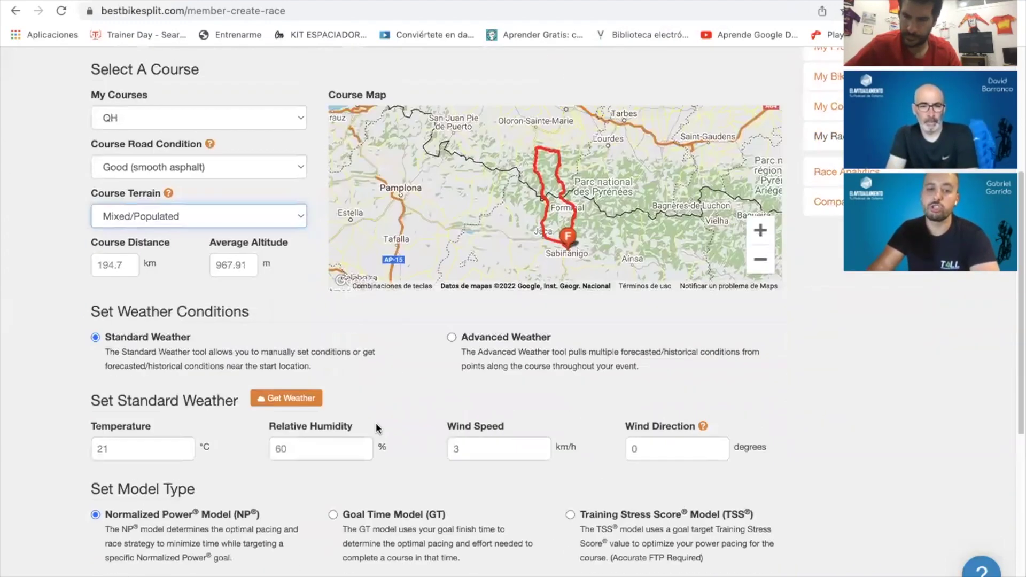
{"action": "left_click", "coordinate": [314, 378]}
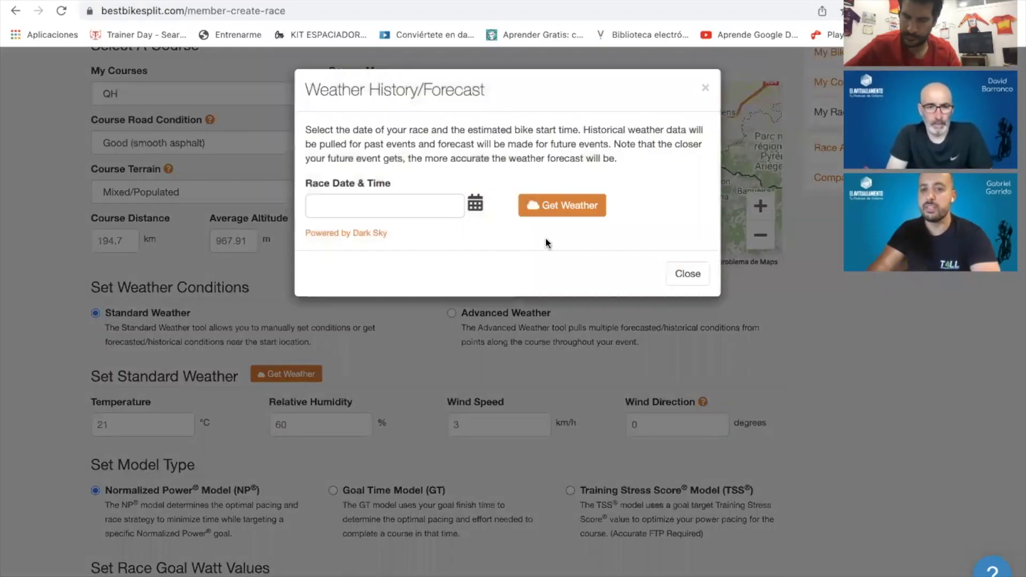
{"action": "left_click", "coordinate": [475, 207]}
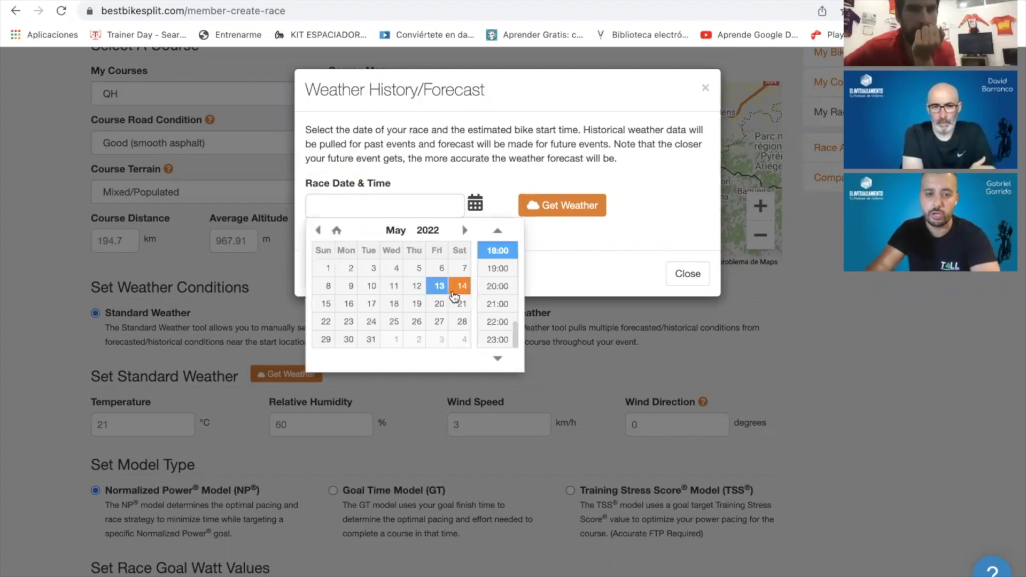
{"action": "left_click", "coordinate": [464, 231]}
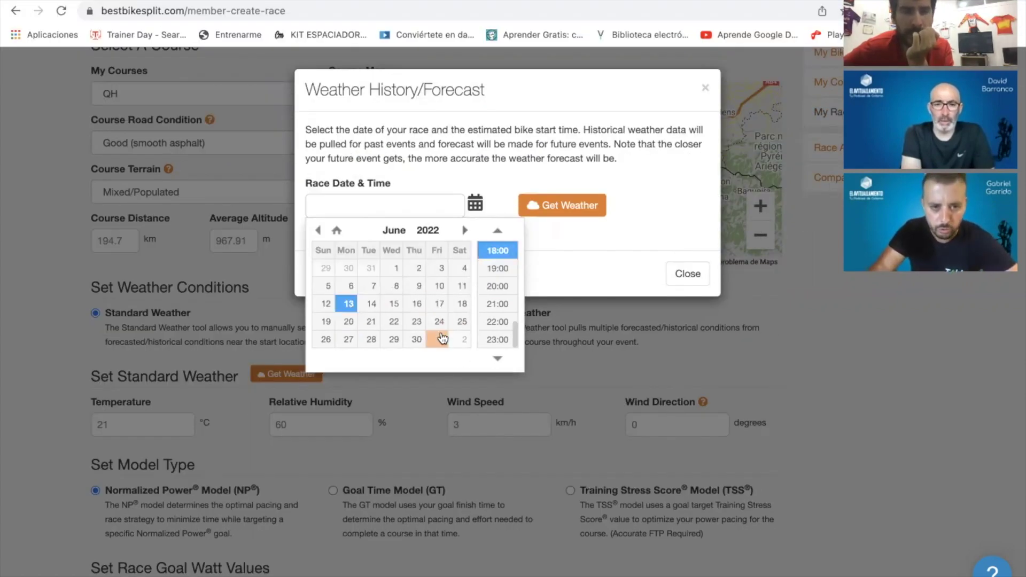
{"action": "left_click", "coordinate": [439, 322]}
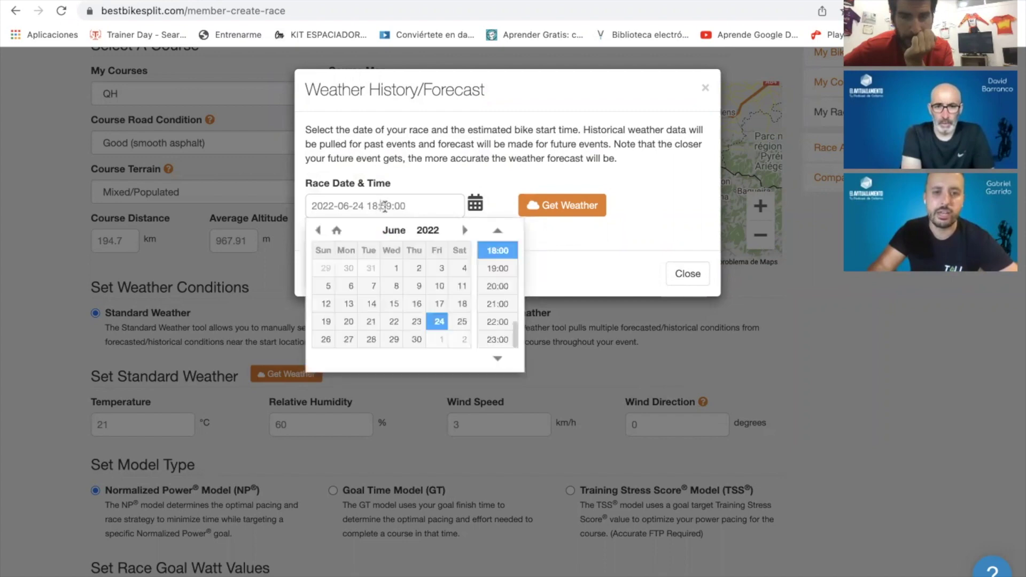
- Set the race start time to 8:00:00, request the weather for that date and close the weather lookup
{"action": "left_click", "coordinate": [378, 206]}
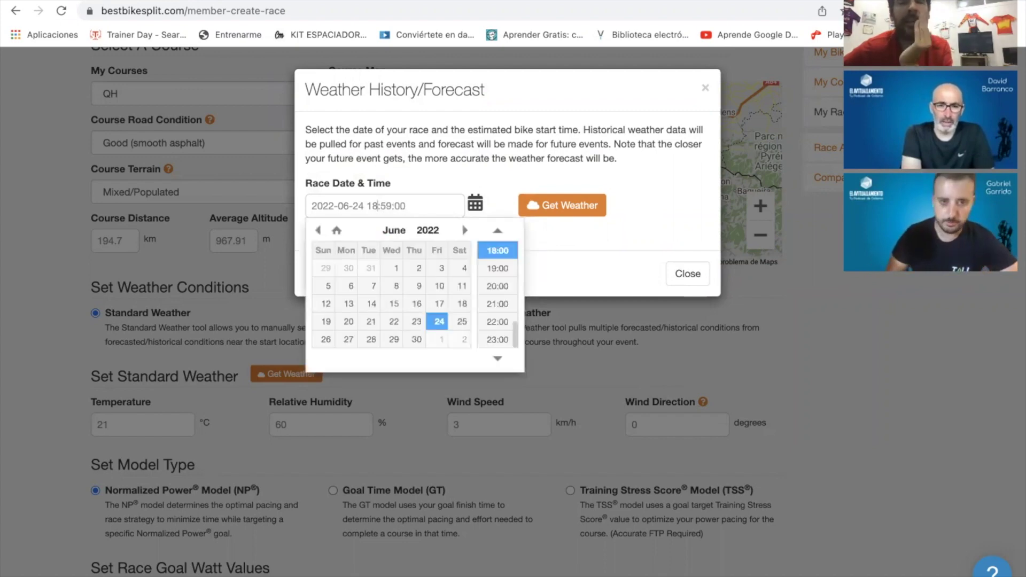
{"action": "key", "text": "BackSpace"}
{"action": "key", "text": "BackSpace"}
{"action": "type", "text": "9"}
{"action": "key", "text": "BackSpace"}
{"action": "type", "text": "8"}
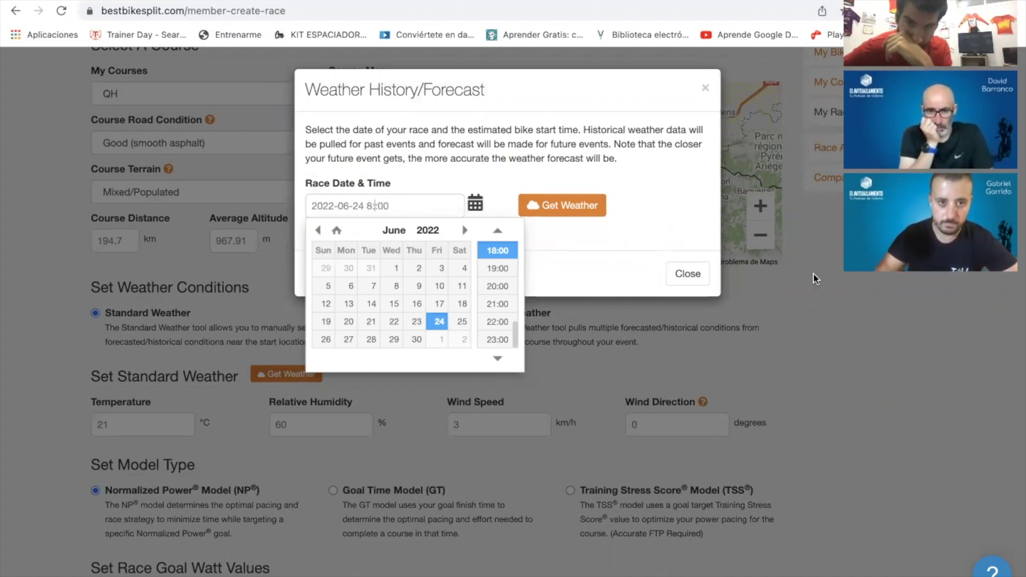
{"action": "type", "text": "0"}
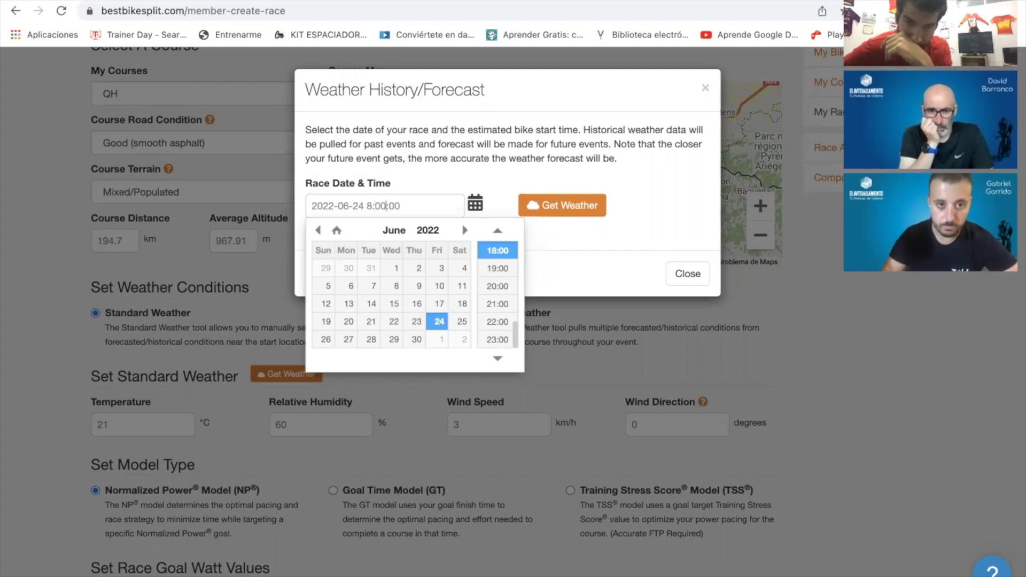
{"action": "type", "text": "0"}
{"action": "left_click", "coordinate": [589, 207]}
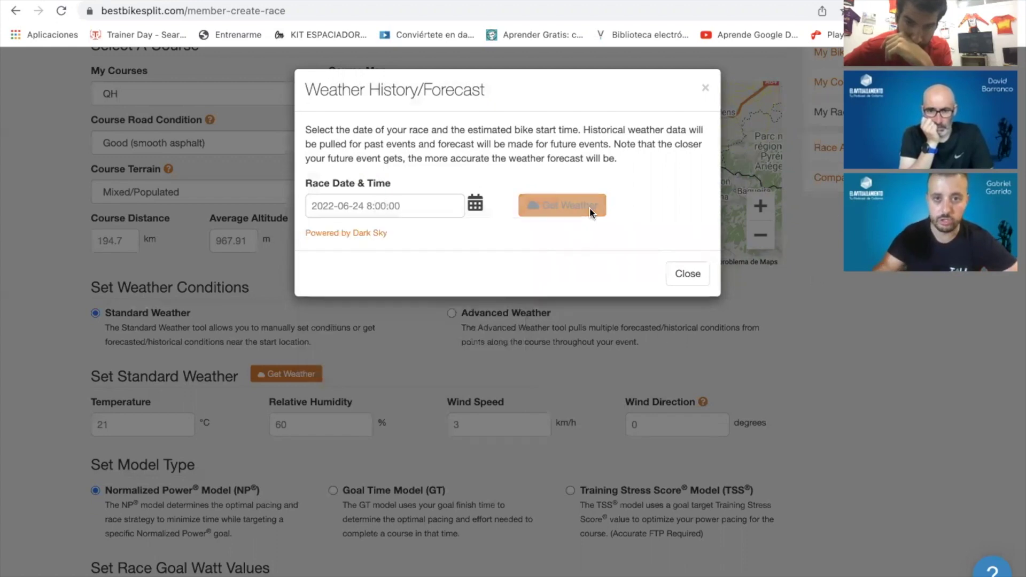
{"action": "left_click", "coordinate": [686, 275]}
- Create the race plan with the Normalized Power model and the preset race goal watt values
{"action": "scroll", "coordinate": [322, 410], "scroll_direction": "down", "scroll_amount": 5}
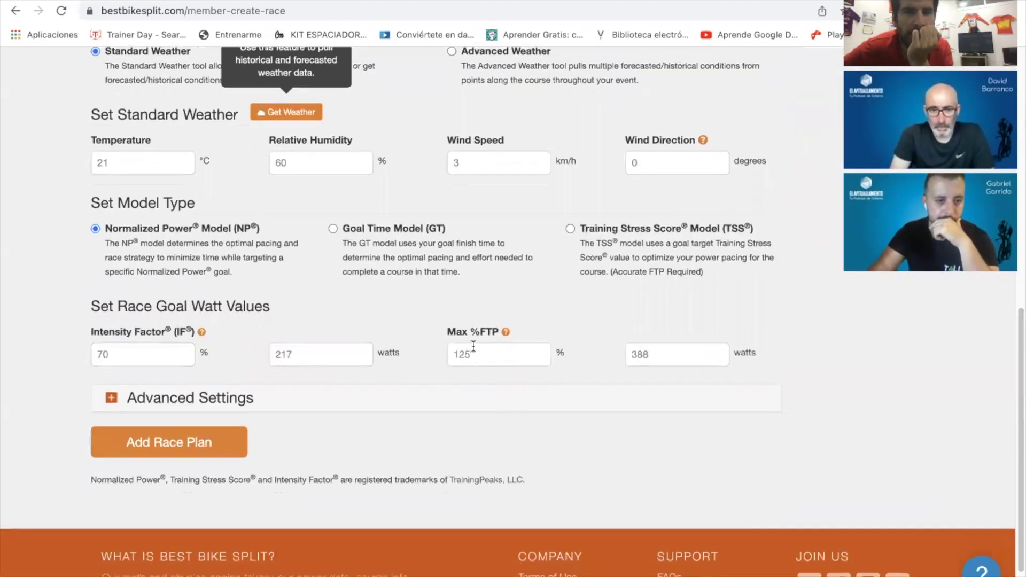
{"action": "scroll", "coordinate": [238, 337], "scroll_direction": "up", "scroll_amount": 1}
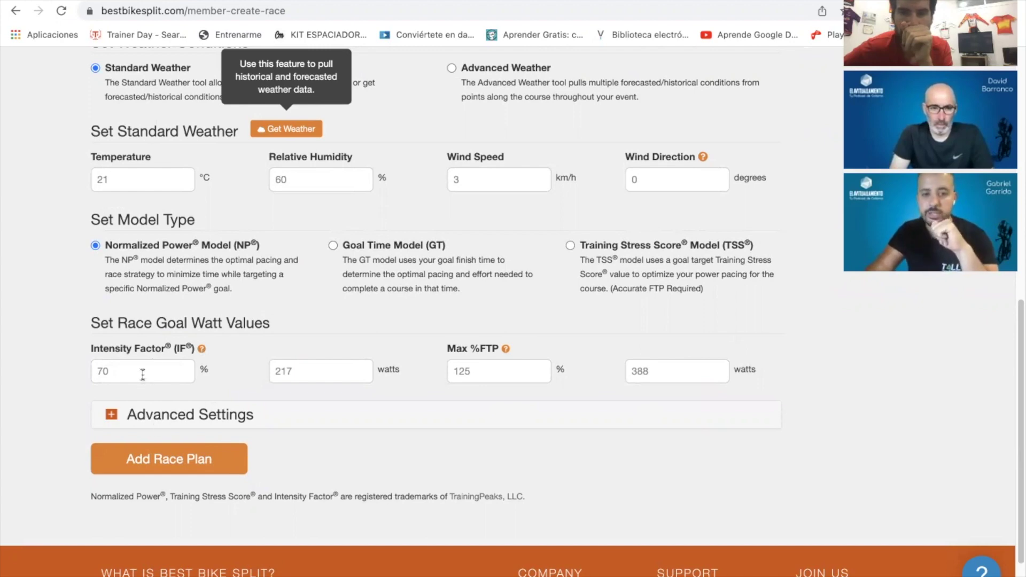
{"action": "left_click", "coordinate": [195, 449]}
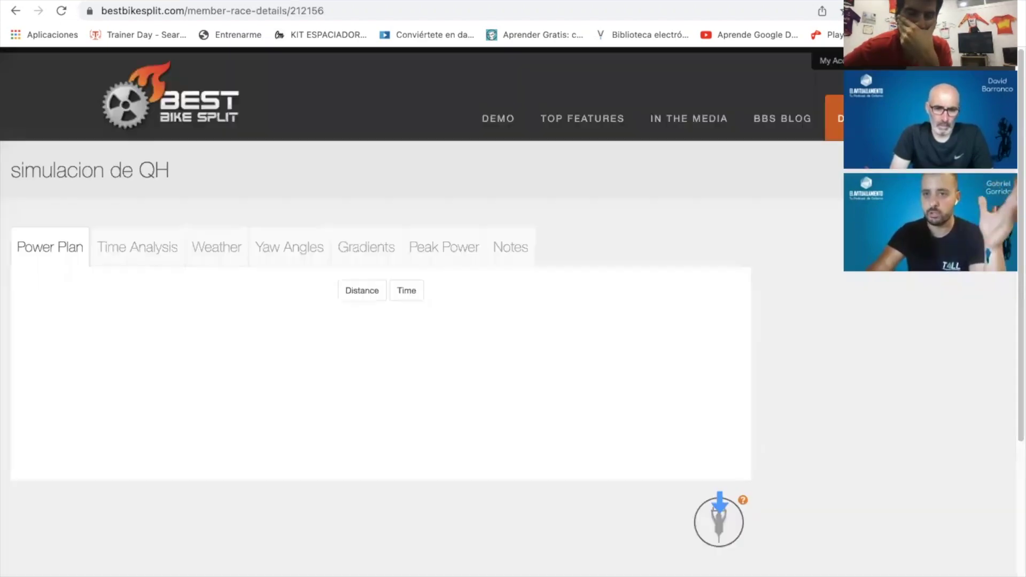
- Review the power, speed and elevation chart of the QH simulation together with its race overview metrics
{"action": "scroll", "coordinate": [741, 362], "scroll_direction": "down", "scroll_amount": 3}
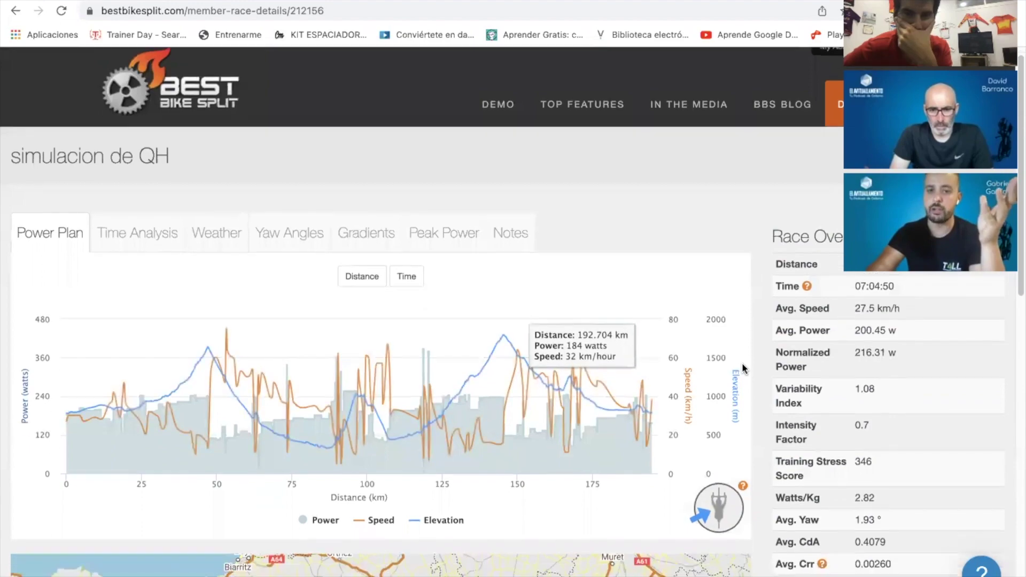
{"action": "scroll", "coordinate": [783, 343], "scroll_direction": "up", "scroll_amount": 2}
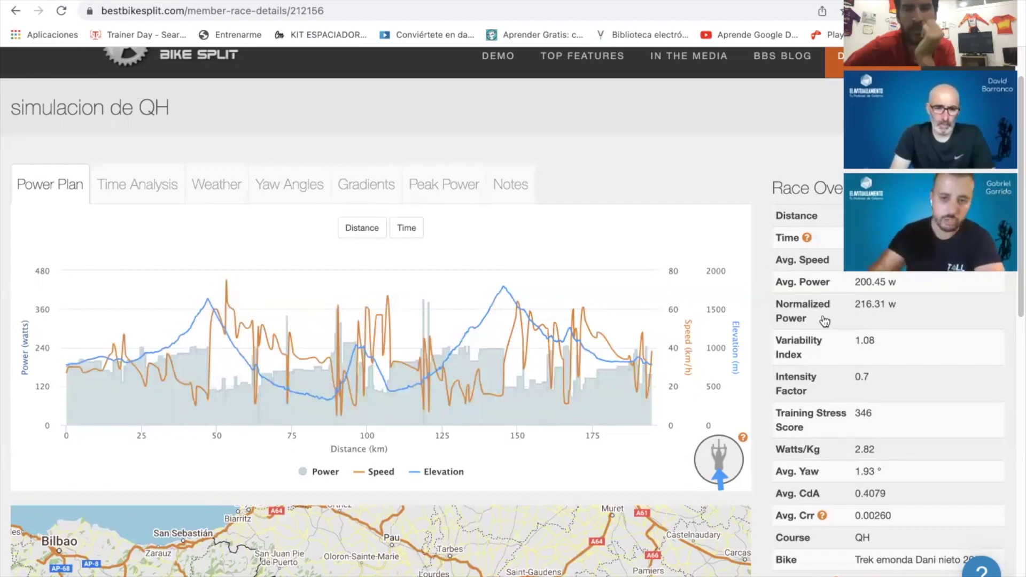
{"action": "scroll", "coordinate": [764, 329], "scroll_direction": "down", "scroll_amount": 1}
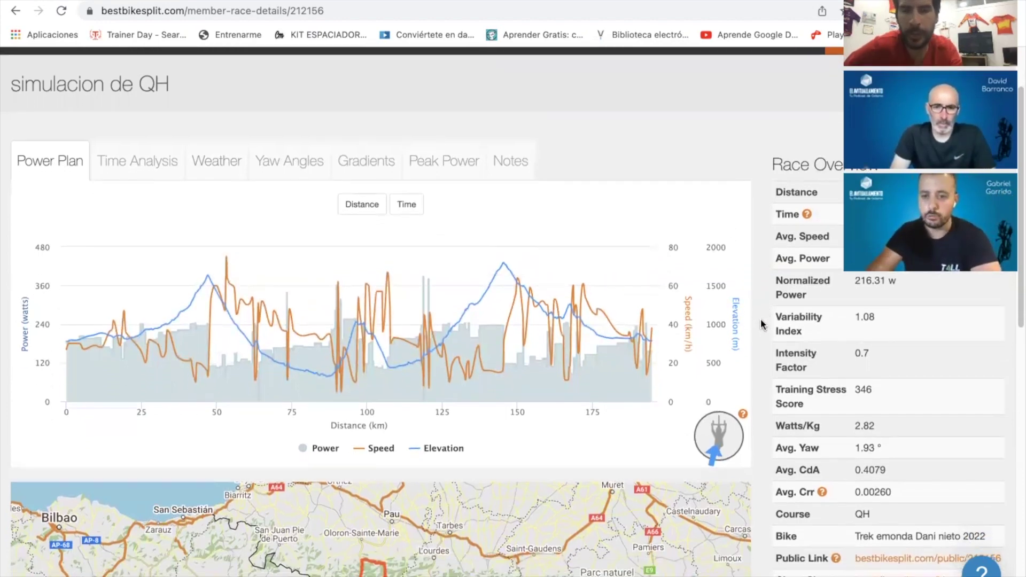
{"action": "scroll", "coordinate": [738, 188], "scroll_direction": "up", "scroll_amount": 1}
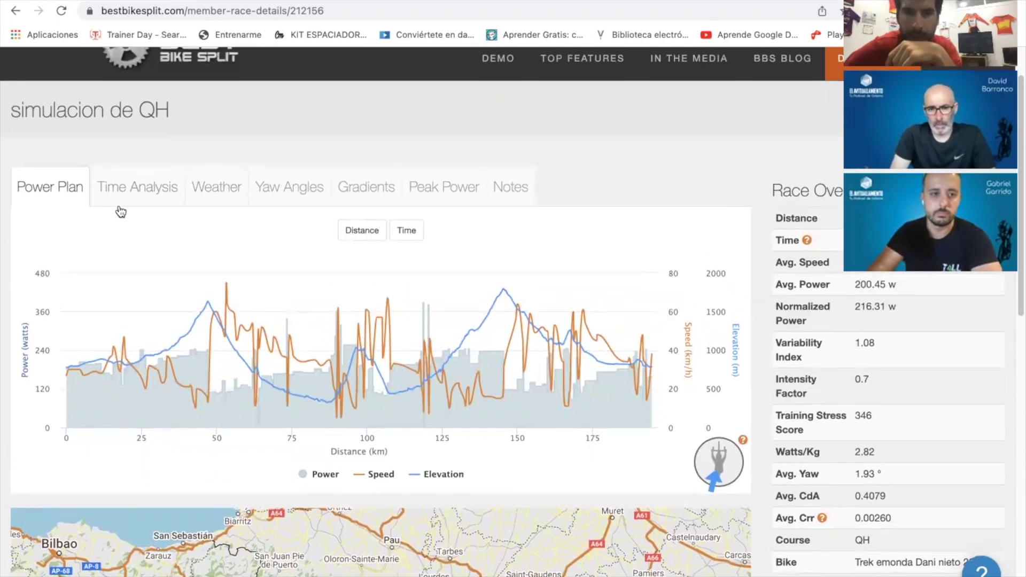
- Inspect the course profile in the Time Analysis and view the cheat sheets with power and speed targets per terrain
{"action": "left_click", "coordinate": [136, 195]}
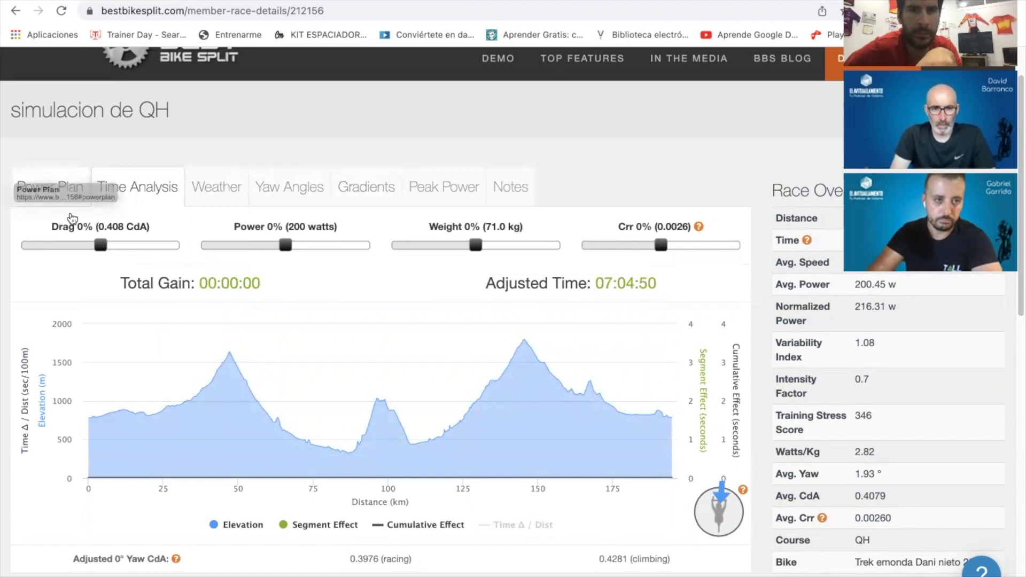
{"action": "scroll", "coordinate": [274, 388], "scroll_direction": "down", "scroll_amount": 3}
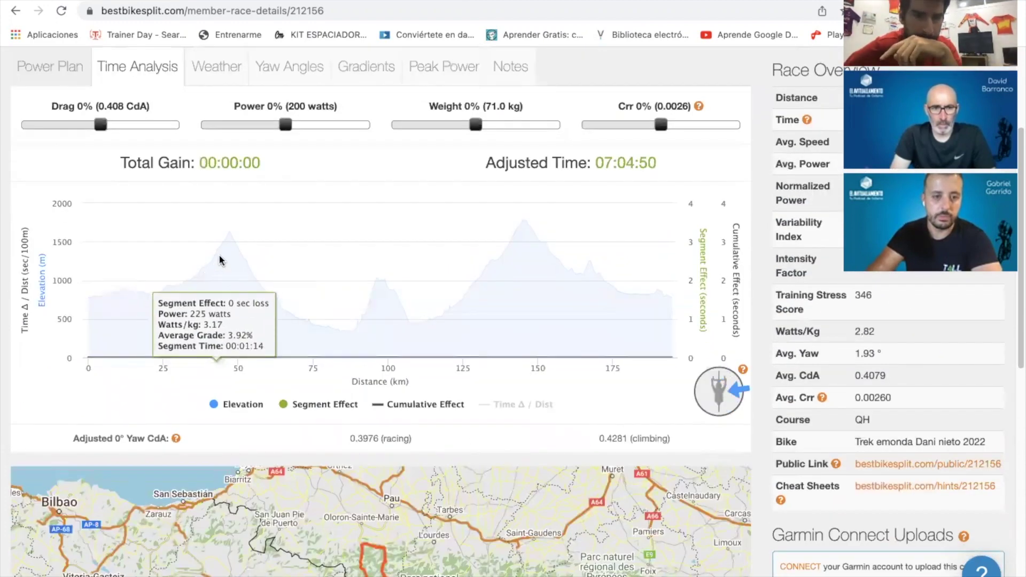
{"action": "left_click", "coordinate": [904, 485]}
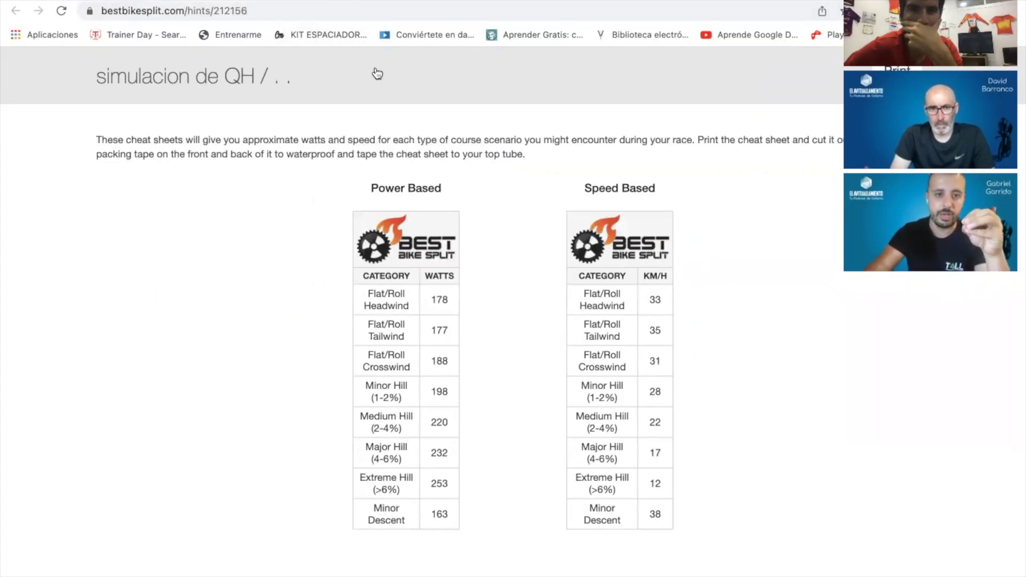
{"action": "key", "text": "super+w"}
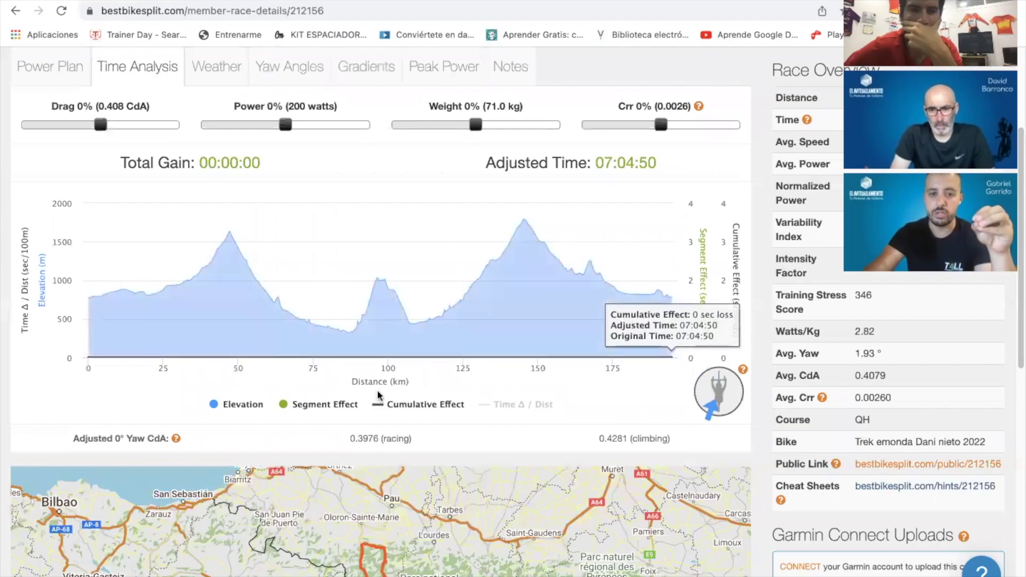
- Look over the whole race details page and return to the Power Plan chart to read power and speed along the course
{"action": "scroll", "coordinate": [378, 396], "scroll_direction": "down", "scroll_amount": 7}
{"action": "scroll", "coordinate": [325, 379], "scroll_direction": "up", "scroll_amount": 8}
{"action": "scroll", "coordinate": [337, 390], "scroll_direction": "up", "scroll_amount": 3}
{"action": "scroll", "coordinate": [267, 320], "scroll_direction": "down", "scroll_amount": 6}
{"action": "scroll", "coordinate": [374, 240], "scroll_direction": "up", "scroll_amount": 5}
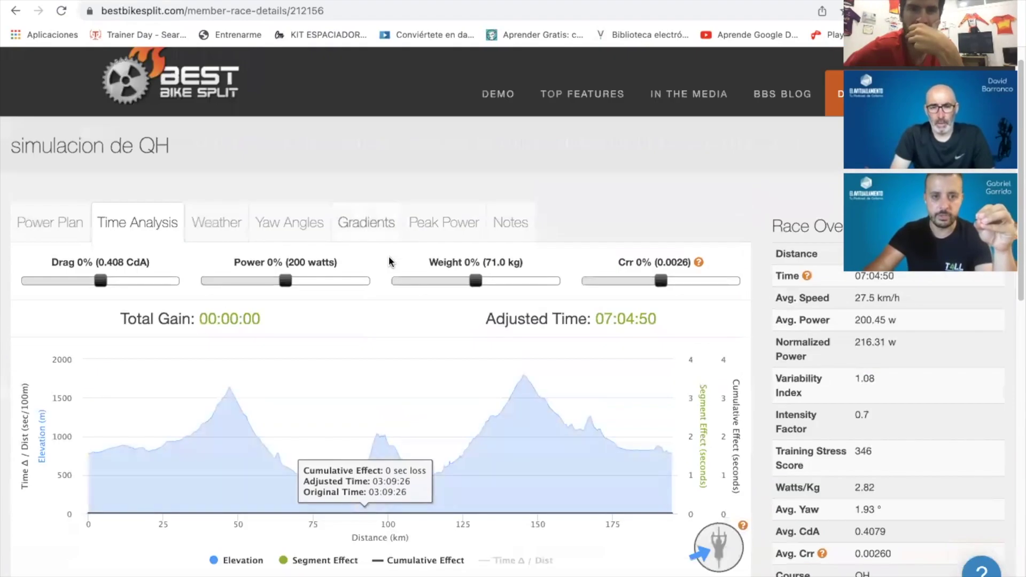
{"action": "left_click", "coordinate": [66, 229]}
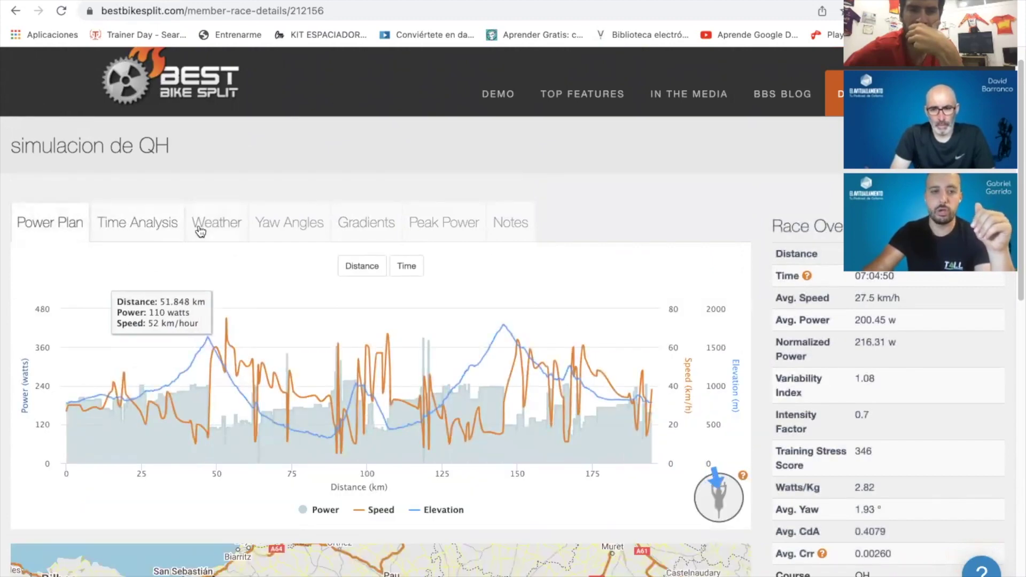
- Show the Time Analysis with its drag, power, weight and rolling resistance adjustments and review the course's elevation profile
{"action": "left_click", "coordinate": [131, 223]}
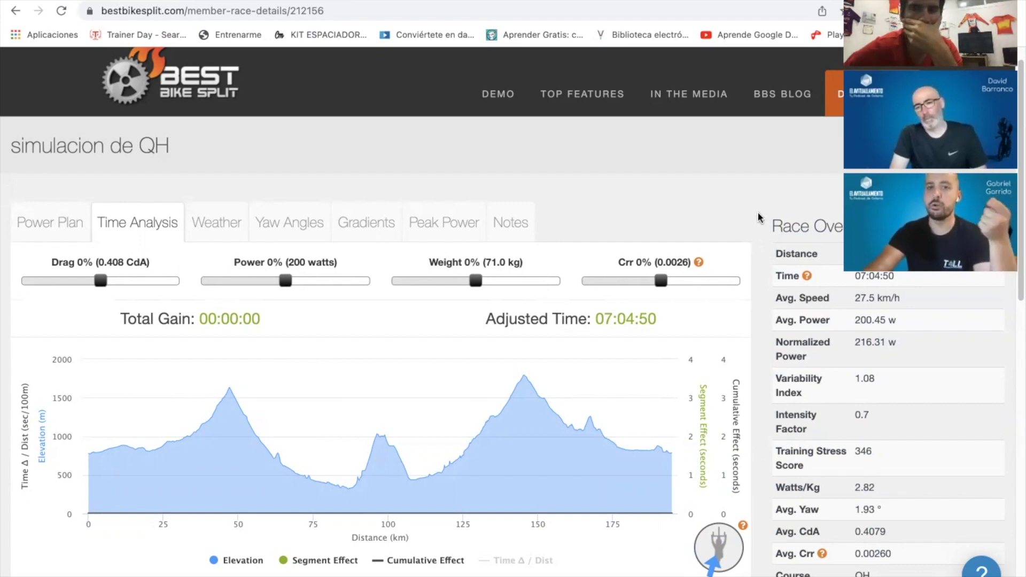
{"action": "mouse_move", "coordinate": [208, 421]}
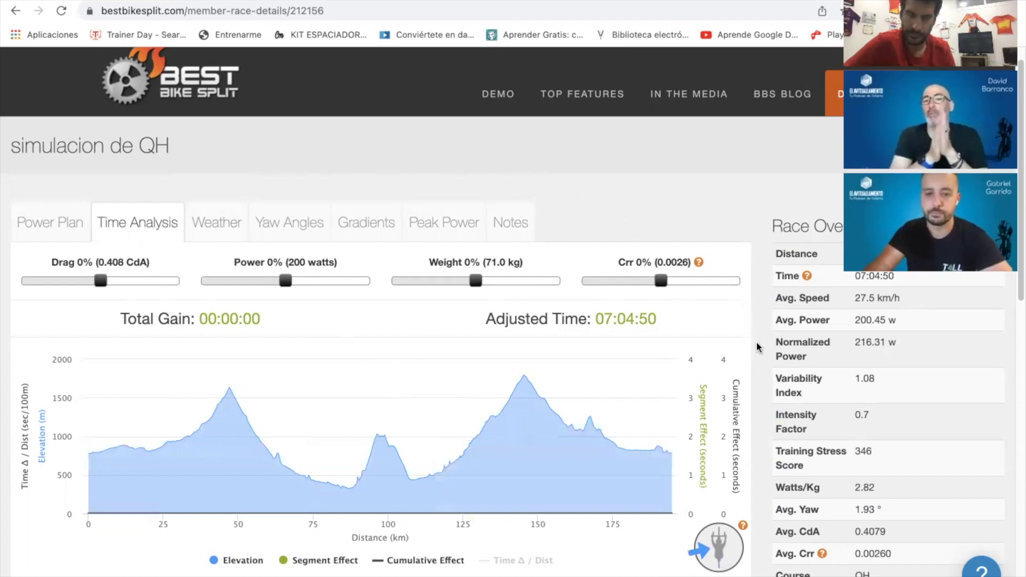
{"action": "scroll", "coordinate": [757, 347], "scroll_direction": "down", "scroll_amount": 3}
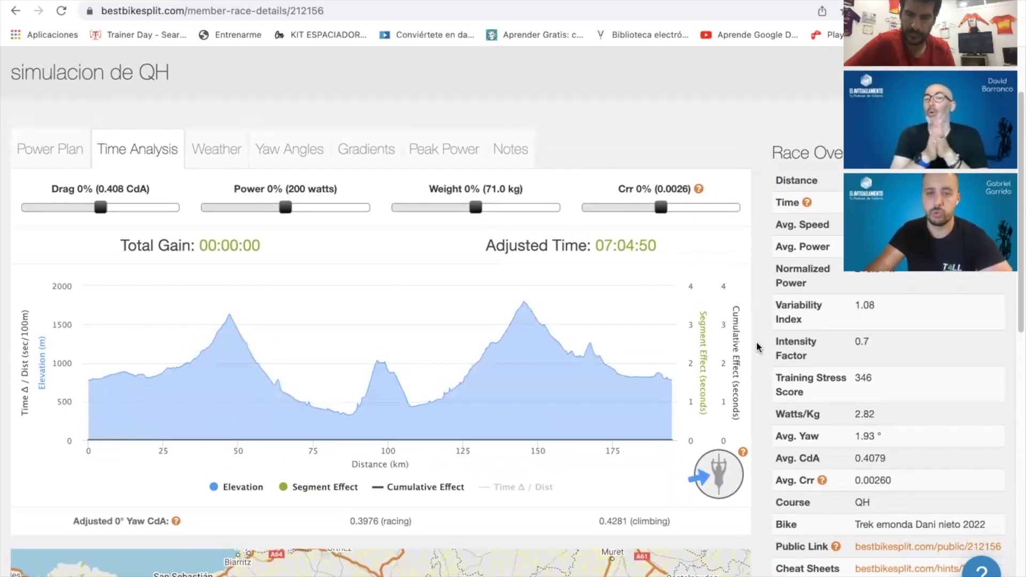
{"action": "scroll", "coordinate": [757, 348], "scroll_direction": "up", "scroll_amount": 2}
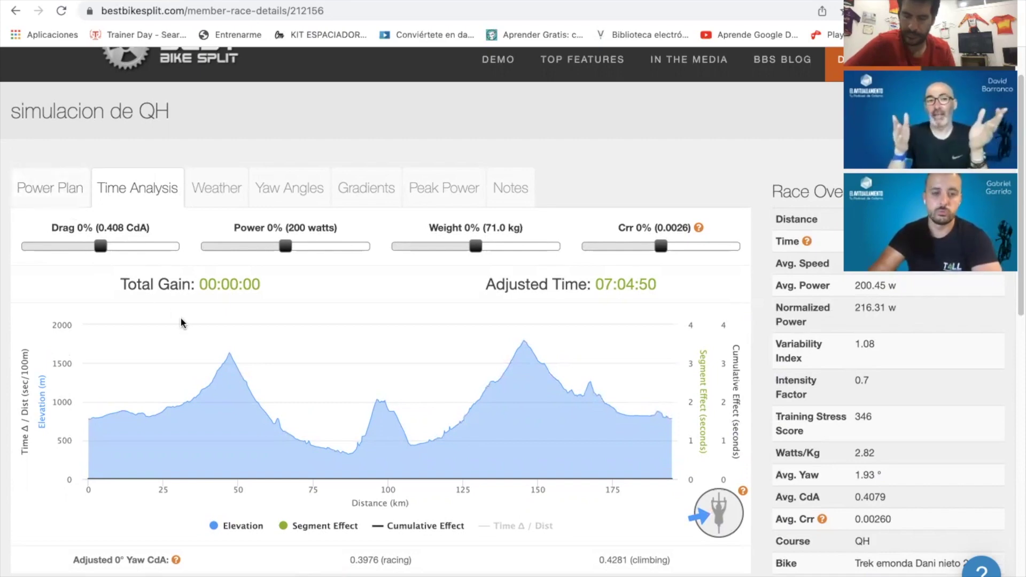
- Check the planned power on the first climb in the Power Plan, and review the race overview beside the Time Analysis
{"action": "left_click", "coordinate": [52, 196]}
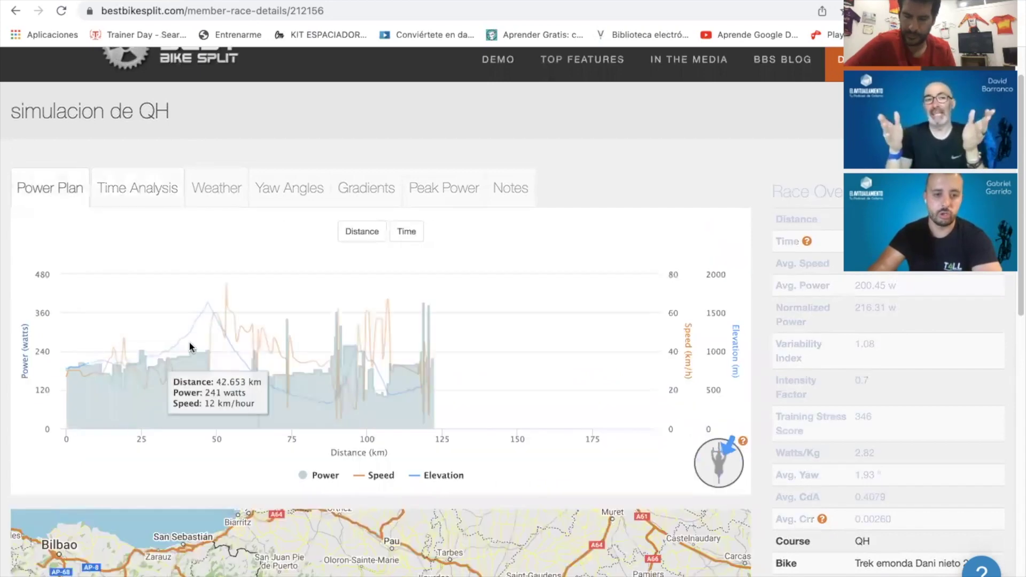
{"action": "left_click", "coordinate": [156, 194]}
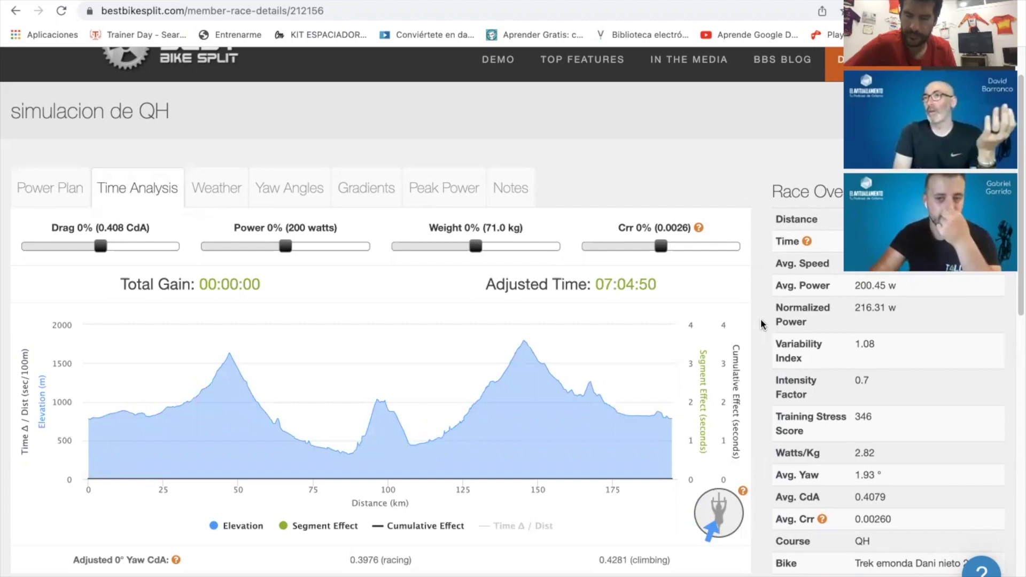
{"action": "scroll", "coordinate": [750, 354], "scroll_direction": "down", "scroll_amount": 2}
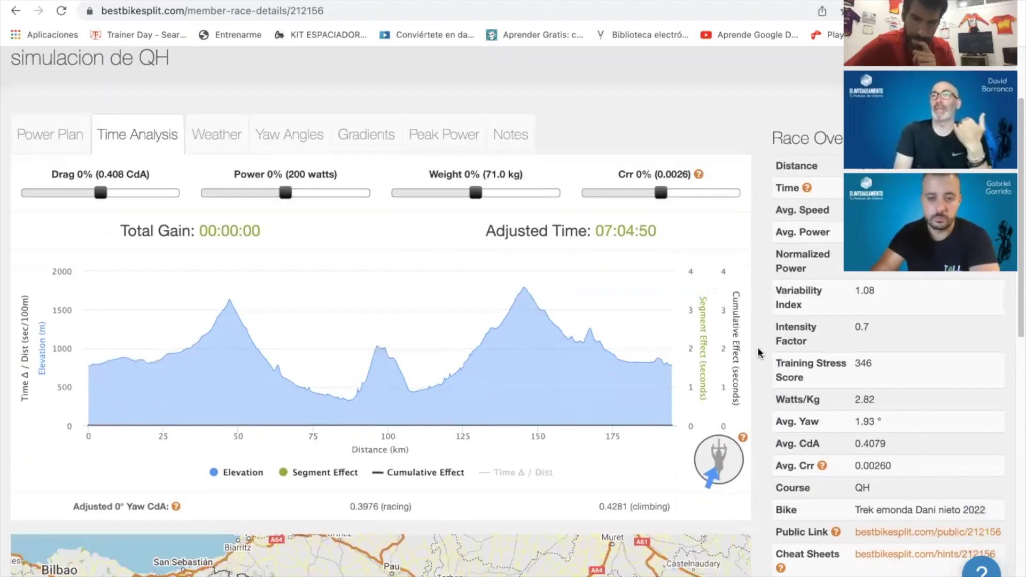
{"action": "scroll", "coordinate": [757, 354], "scroll_direction": "up", "scroll_amount": 1}
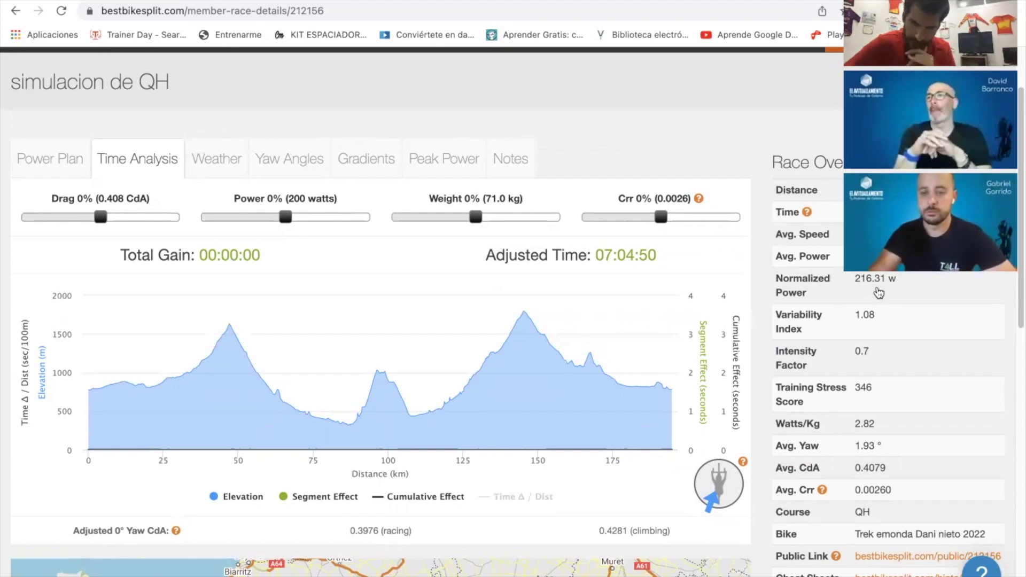
{"action": "scroll", "coordinate": [831, 485], "scroll_direction": "down", "scroll_amount": 2}
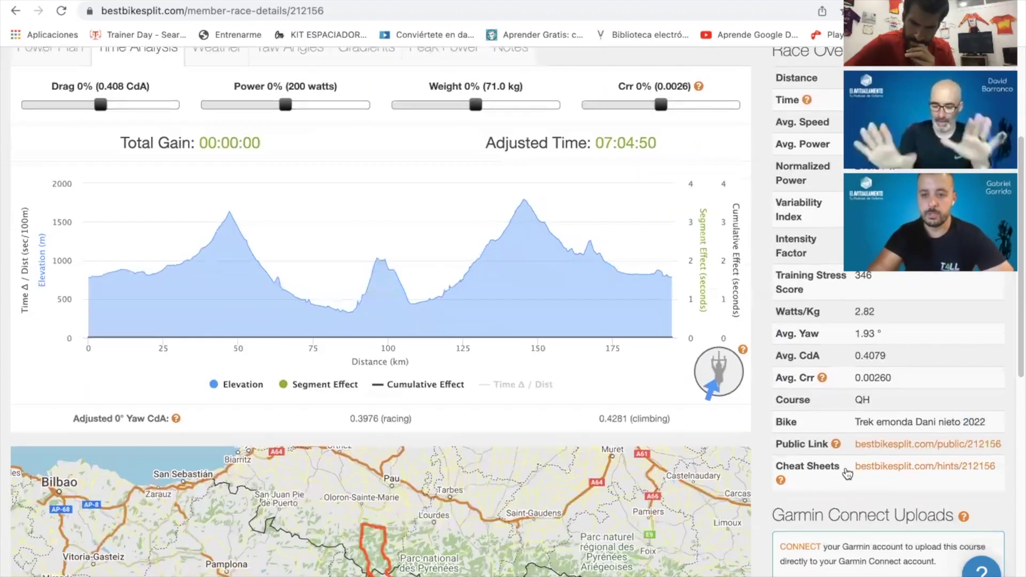
- Open the race's cheat sheets to read the power and speed targets per terrain, and return to the race details
{"action": "left_click", "coordinate": [880, 458]}
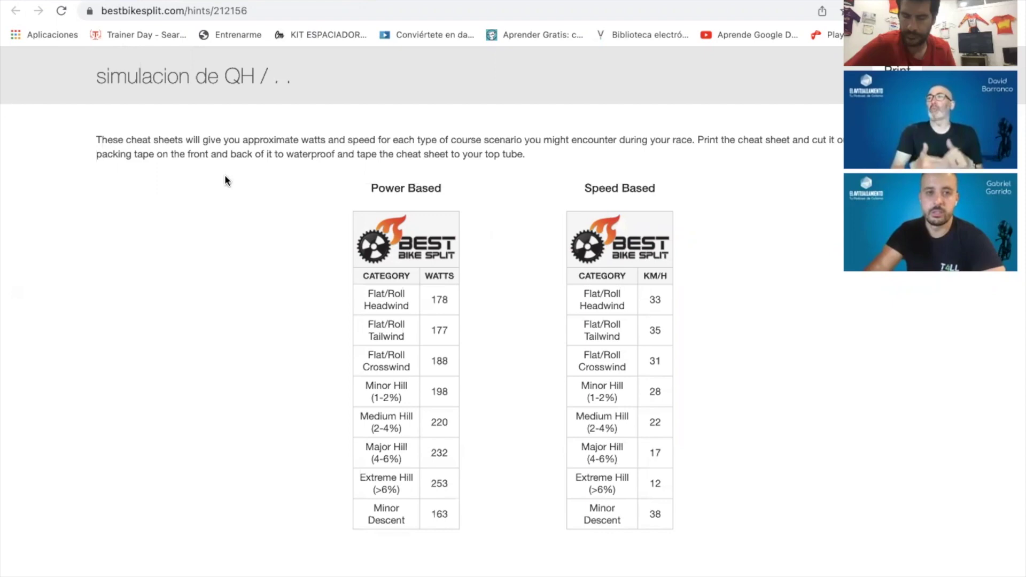
{"action": "key", "text": "ctrl+w"}
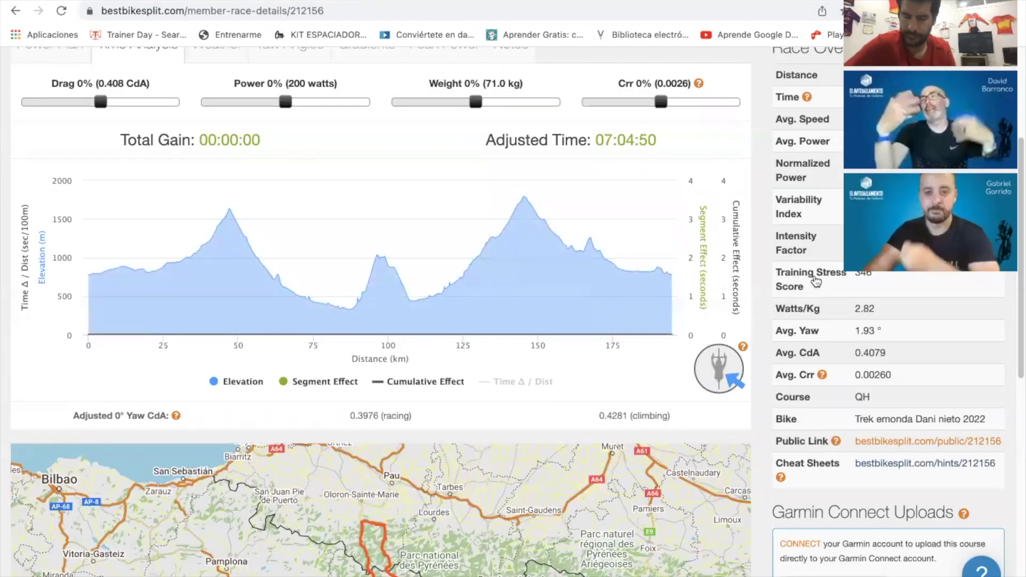
{"action": "scroll", "coordinate": [758, 340], "scroll_direction": "up", "scroll_amount": 3}
{"action": "scroll", "coordinate": [764, 369], "scroll_direction": "down", "scroll_amount": 1}
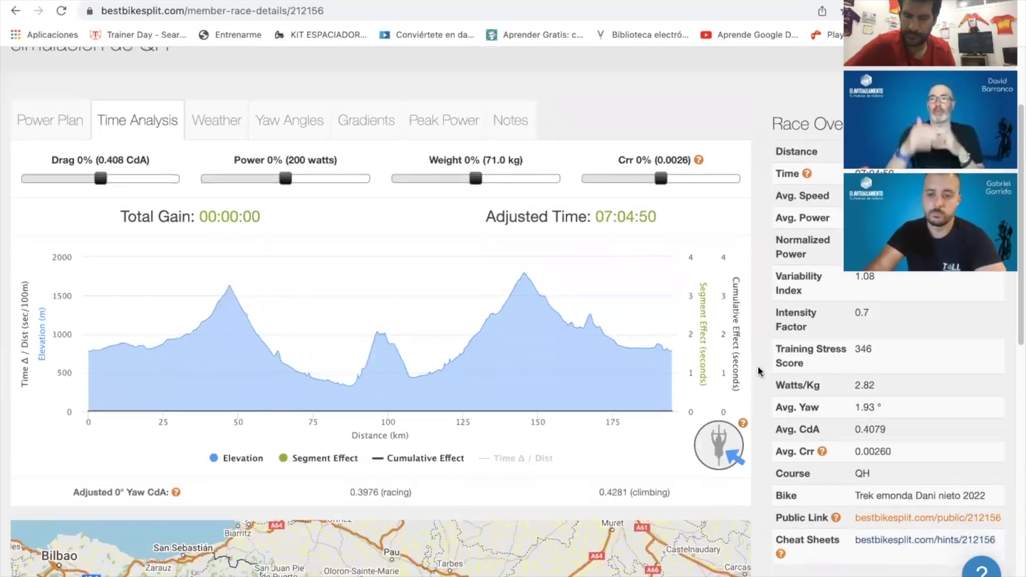
{"action": "scroll", "coordinate": [900, 407], "scroll_direction": "down", "scroll_amount": 1}
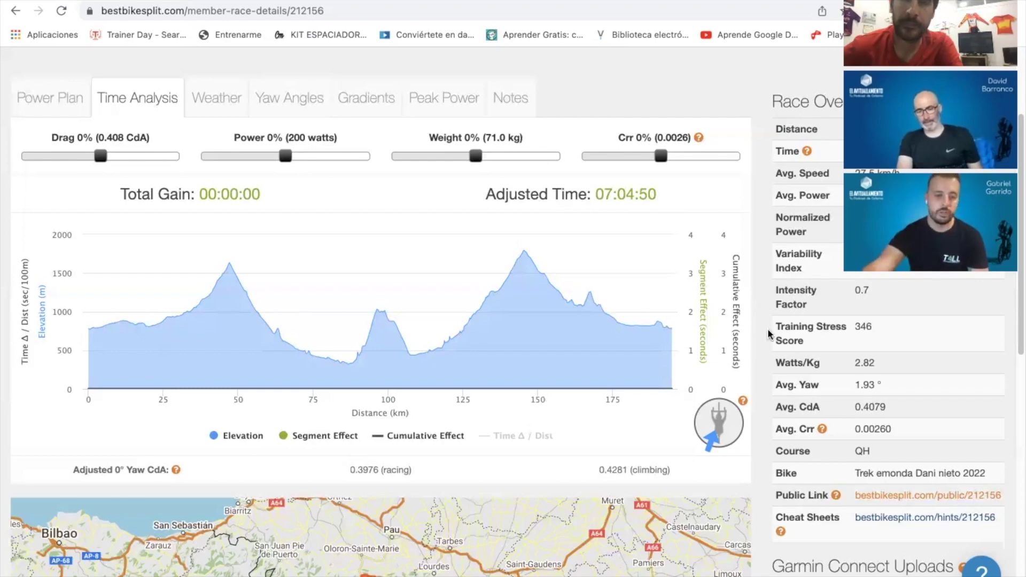
- Review the Time Analysis elevation chart, the race overview figures and the route map on the race details page
{"action": "mouse_move", "coordinate": [87, 270]}
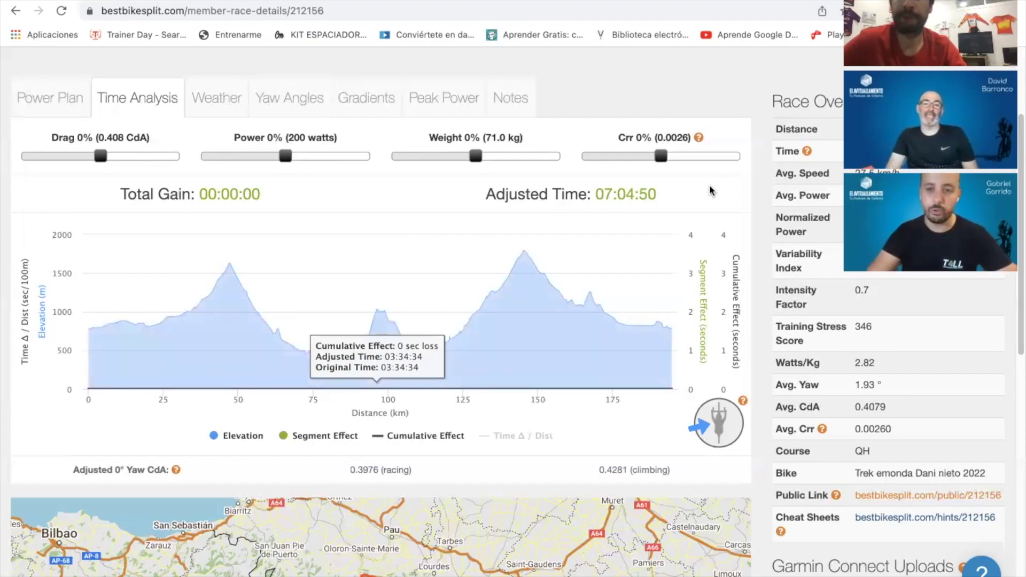
{"action": "scroll", "coordinate": [754, 356], "scroll_direction": "down", "scroll_amount": 4}
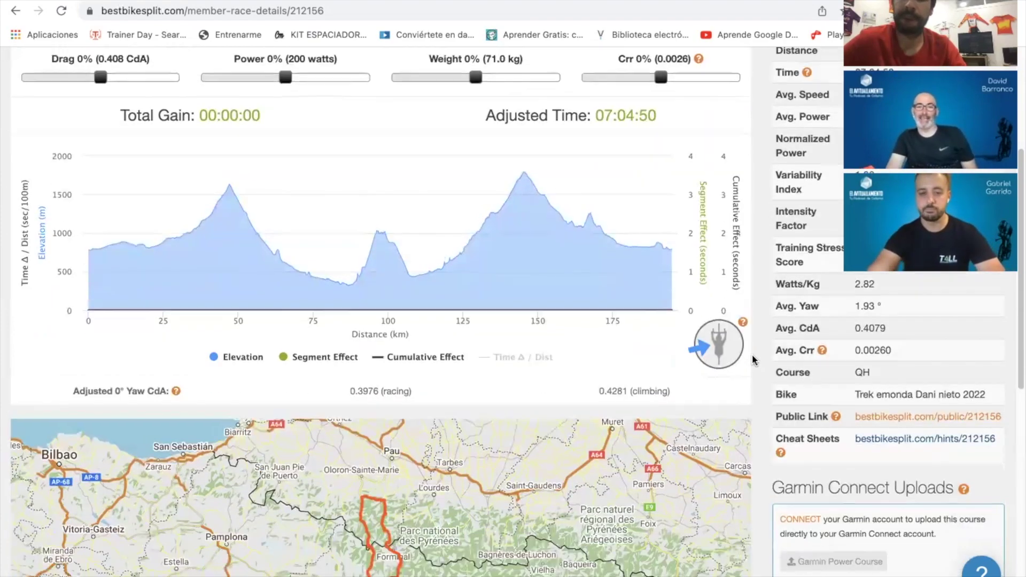
{"action": "scroll", "coordinate": [761, 362], "scroll_direction": "up", "scroll_amount": 5}
{"action": "scroll", "coordinate": [760, 363], "scroll_direction": "down", "scroll_amount": 2}
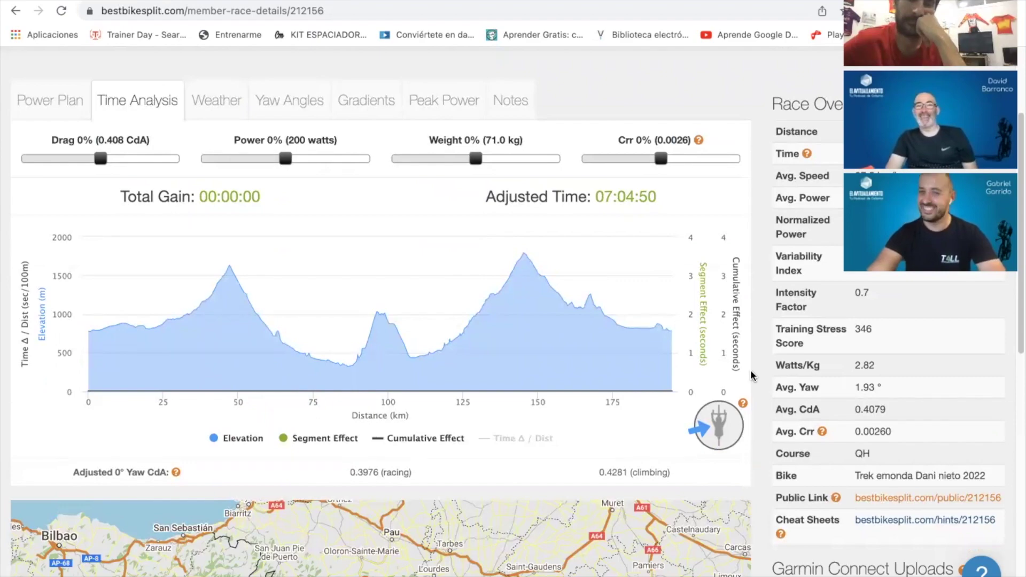
{"action": "scroll", "coordinate": [751, 376], "scroll_direction": "down", "scroll_amount": 2}
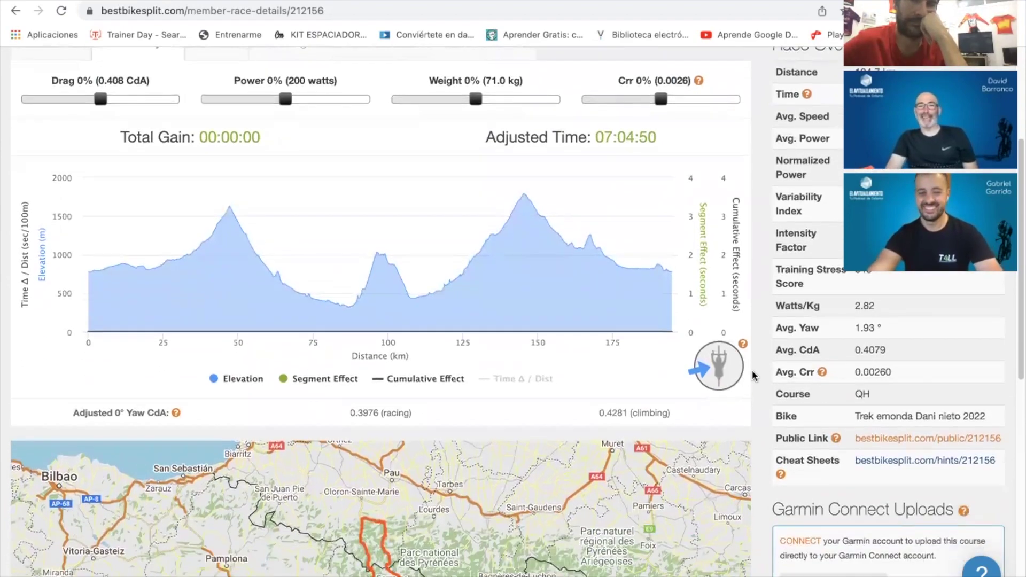
{"action": "scroll", "coordinate": [751, 376], "scroll_direction": "down", "scroll_amount": 5}
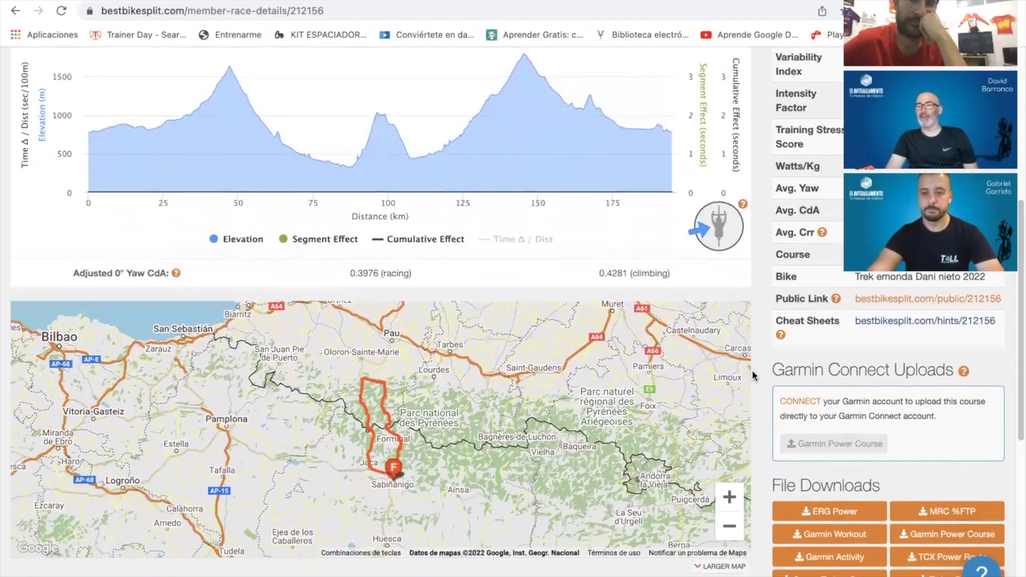
{"action": "scroll", "coordinate": [753, 374], "scroll_direction": "up", "scroll_amount": 2}
{"action": "scroll", "coordinate": [758, 370], "scroll_direction": "up", "scroll_amount": 10}
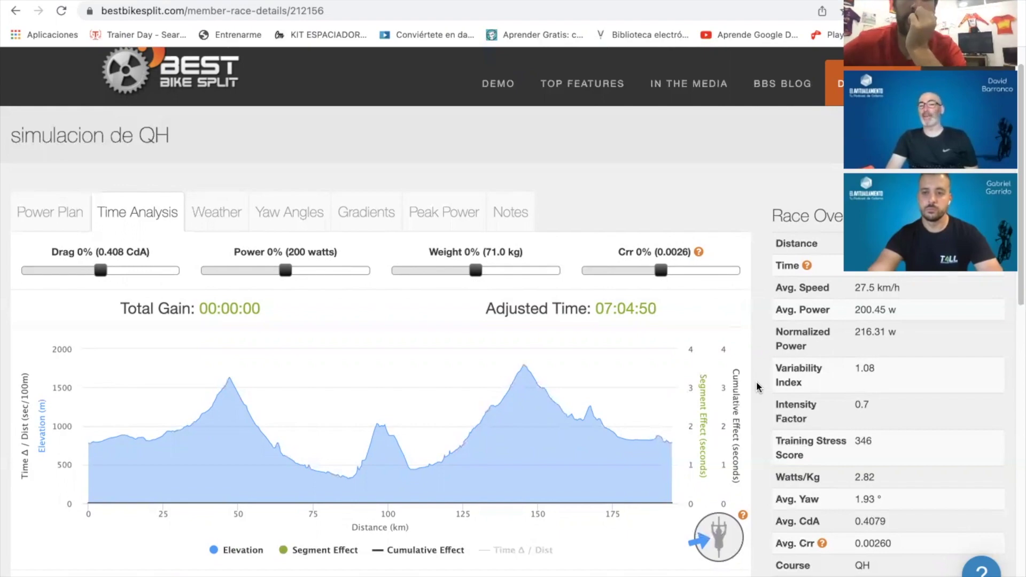
- Examine the race details below the chart, including the route map, Garmin Connect uploads and available file downloads
{"action": "scroll", "coordinate": [756, 381], "scroll_direction": "down", "scroll_amount": 6}
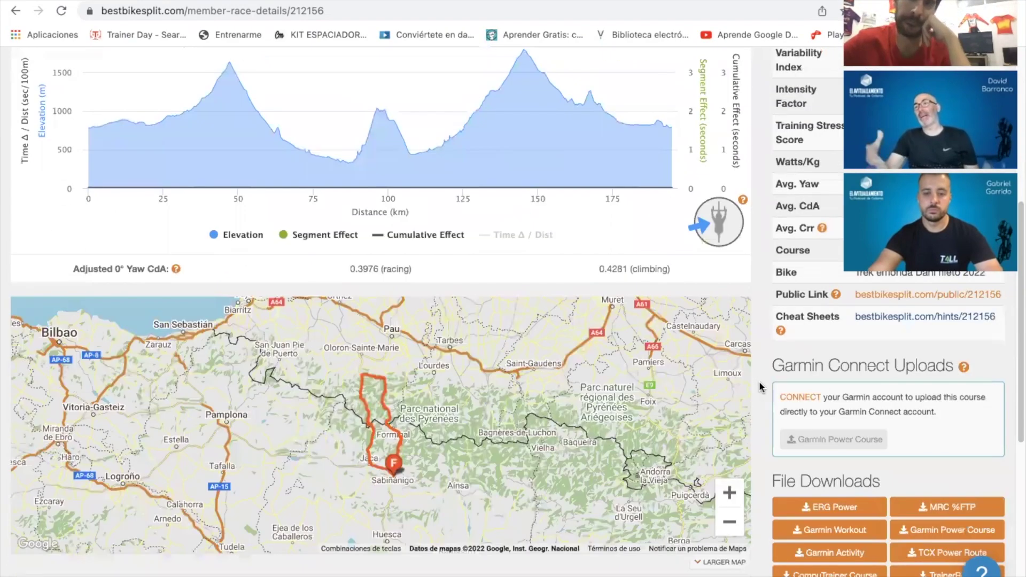
{"action": "scroll", "coordinate": [761, 386], "scroll_direction": "down", "scroll_amount": 3}
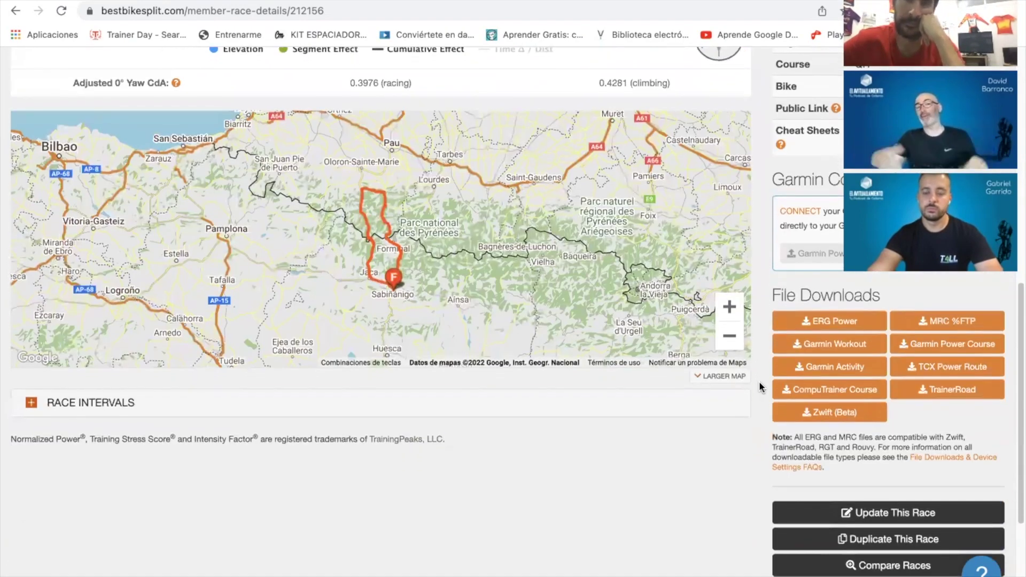
{"action": "scroll", "coordinate": [761, 385], "scroll_direction": "up", "scroll_amount": 3}
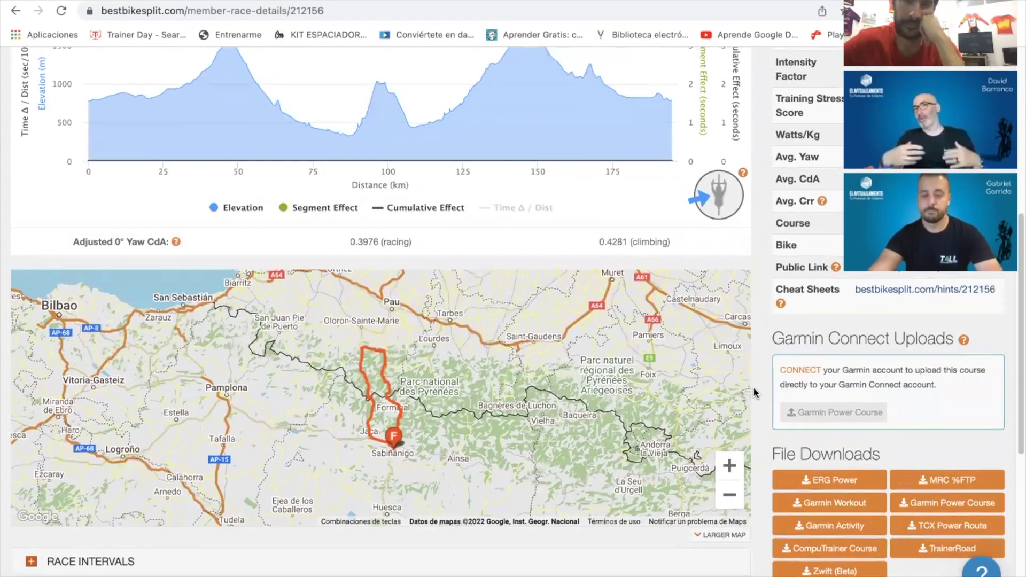
{"action": "scroll", "coordinate": [754, 392], "scroll_direction": "up", "scroll_amount": 7}
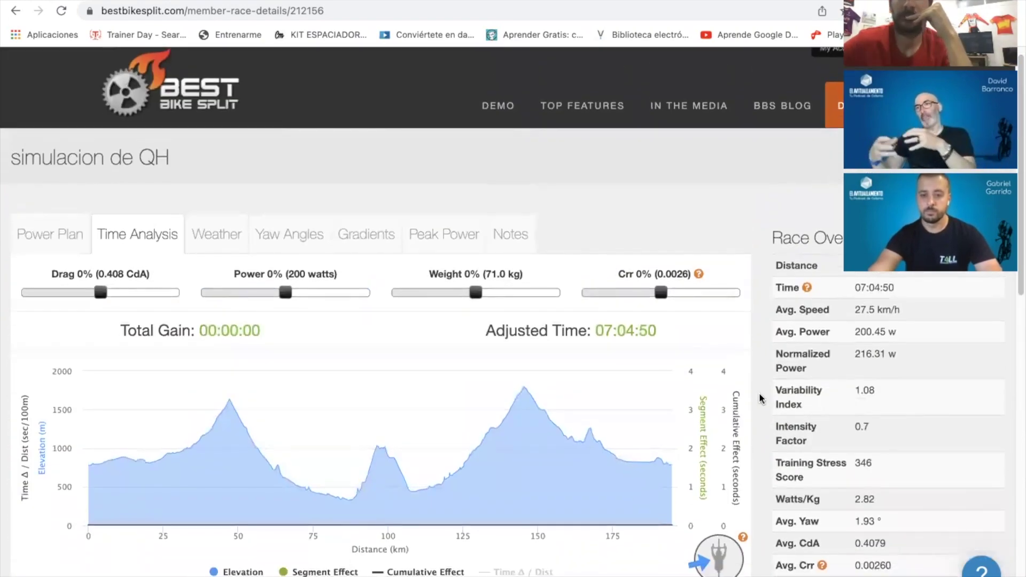
{"action": "scroll", "coordinate": [762, 398], "scroll_direction": "down", "scroll_amount": 5}
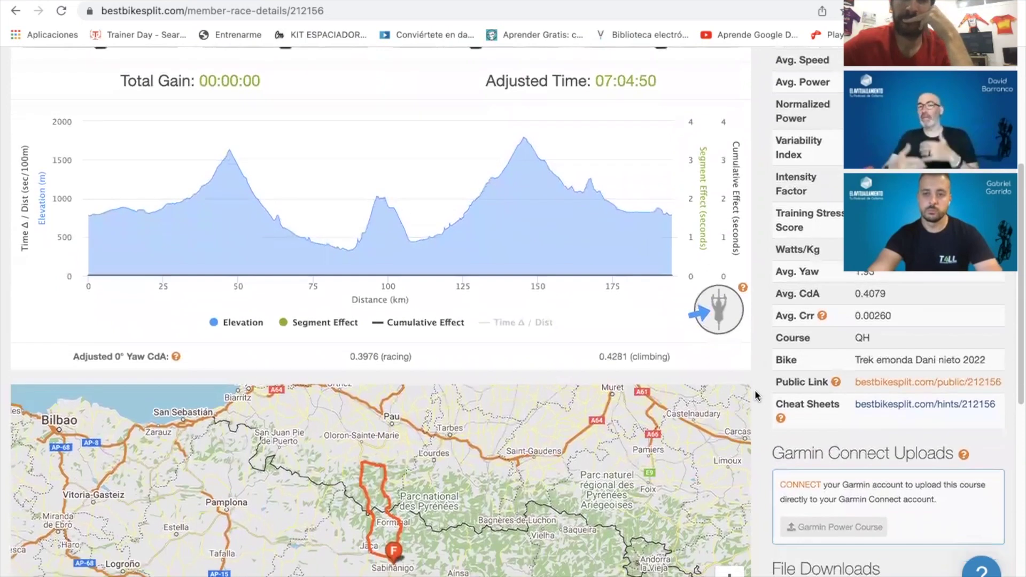
{"action": "scroll", "coordinate": [756, 395], "scroll_direction": "down", "scroll_amount": 1}
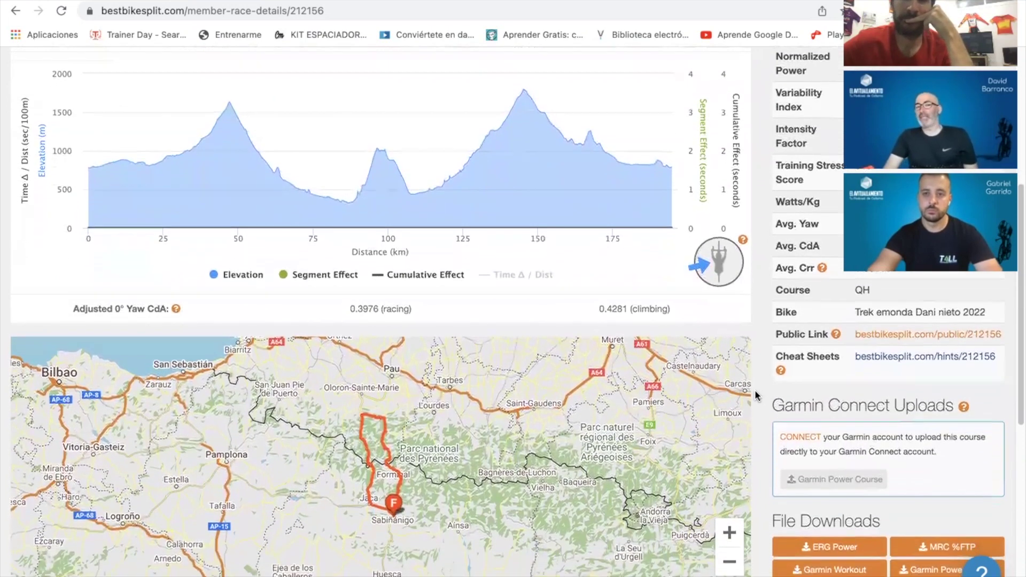
{"action": "scroll", "coordinate": [756, 395], "scroll_direction": "down", "scroll_amount": 1}
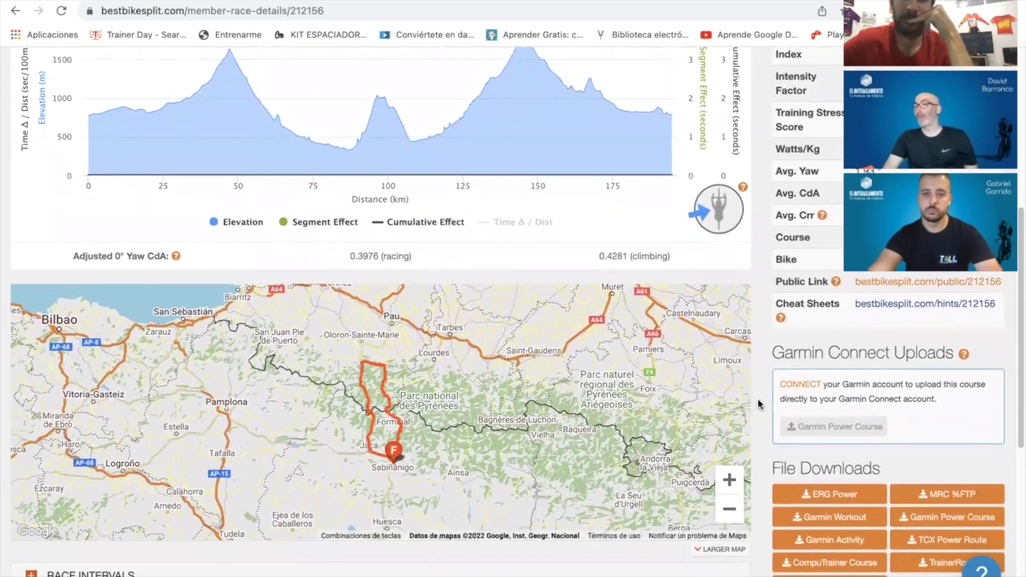
{"action": "scroll", "coordinate": [759, 404], "scroll_direction": "up", "scroll_amount": 2}
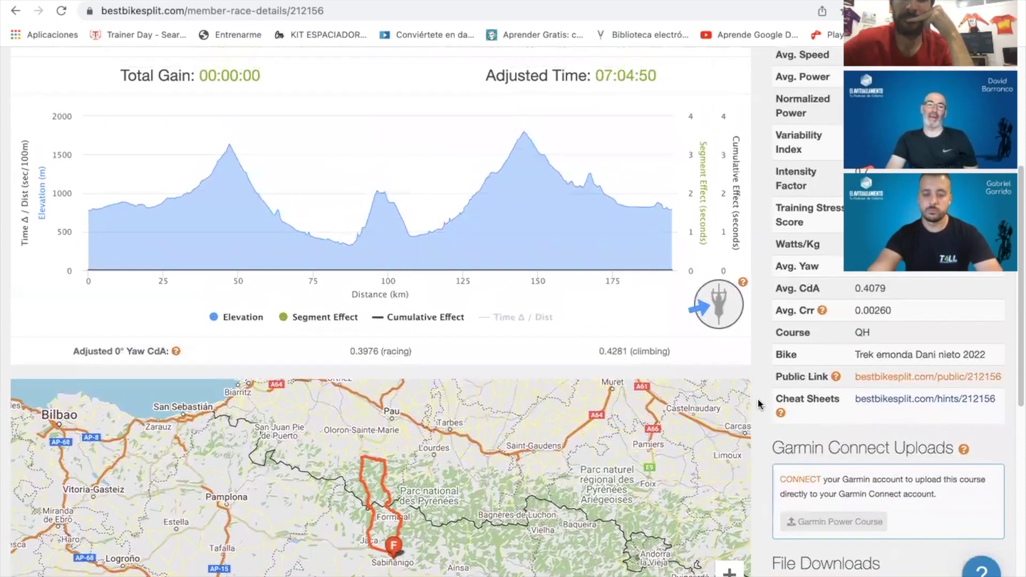
{"action": "scroll", "coordinate": [758, 399], "scroll_direction": "down", "scroll_amount": 3}
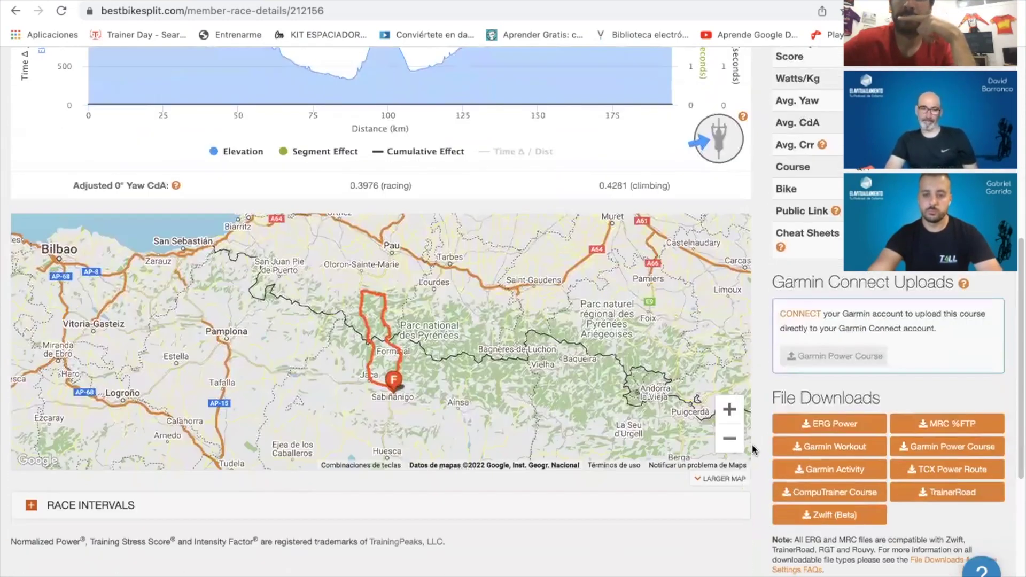